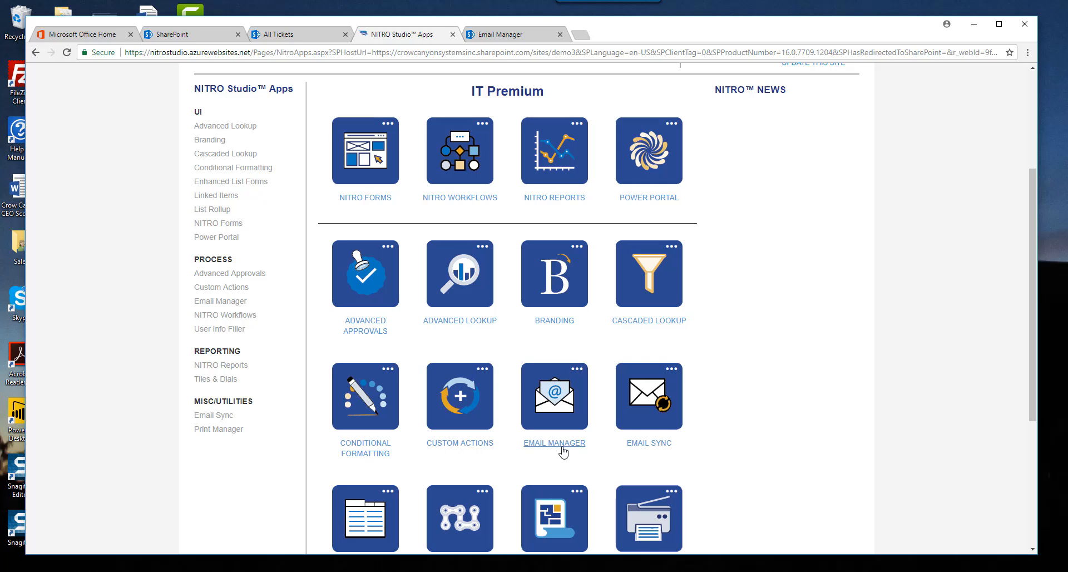
Step: Open the Crow Canyon Email form for the "Email not working" ticket in the All Tickets list
{"action": "left_click", "coordinate": [294, 39]}
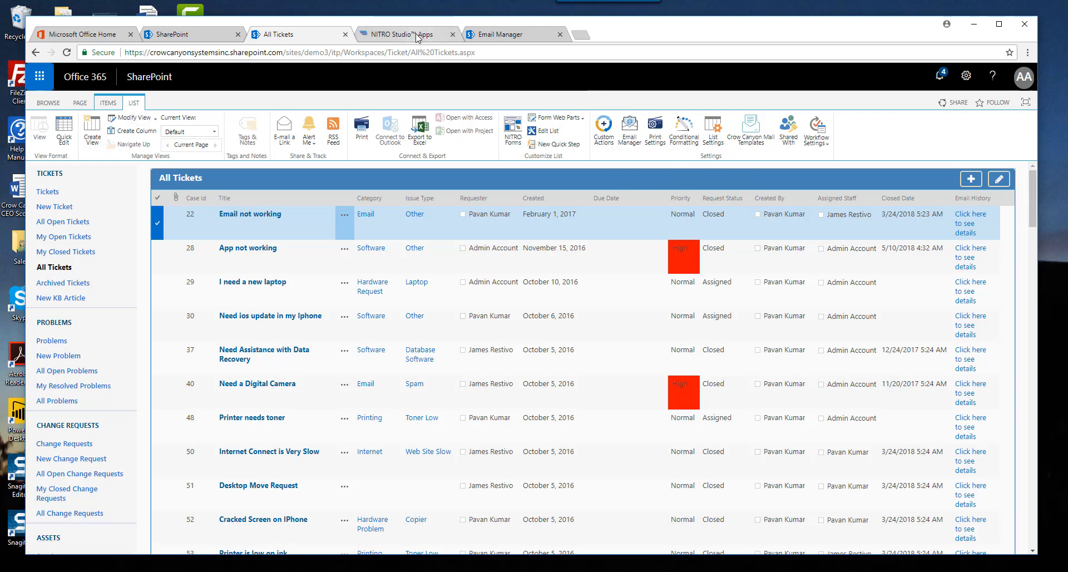
{"action": "left_click", "coordinate": [518, 37]}
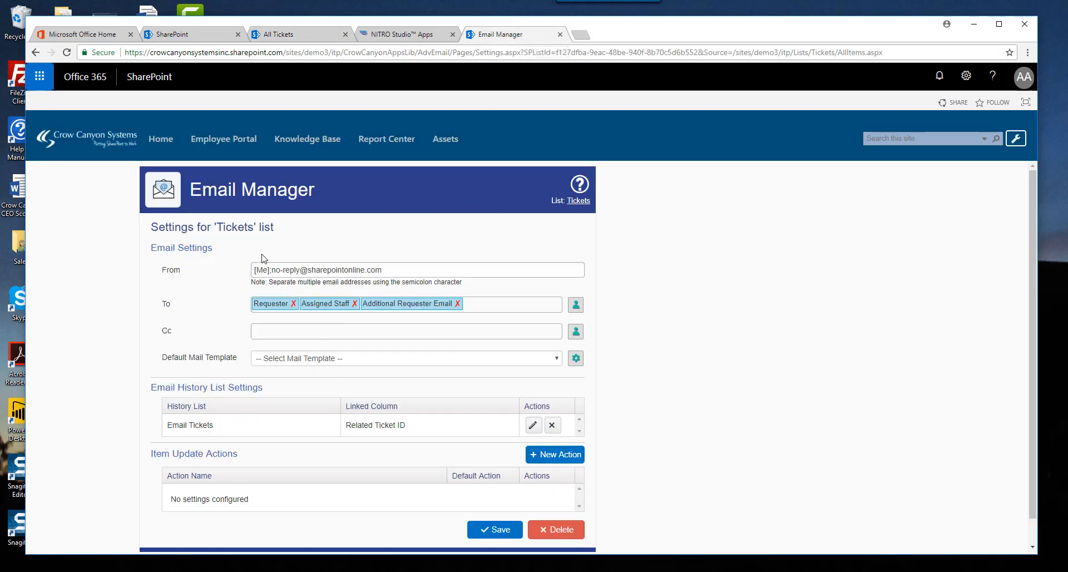
{"action": "left_click", "coordinate": [298, 36]}
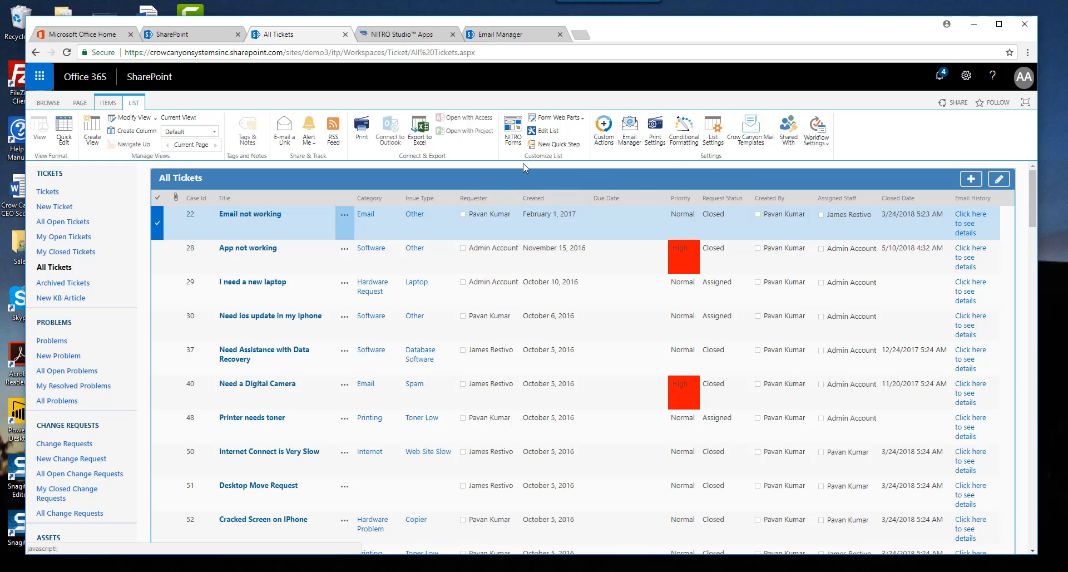
{"action": "left_click", "coordinate": [108, 103]}
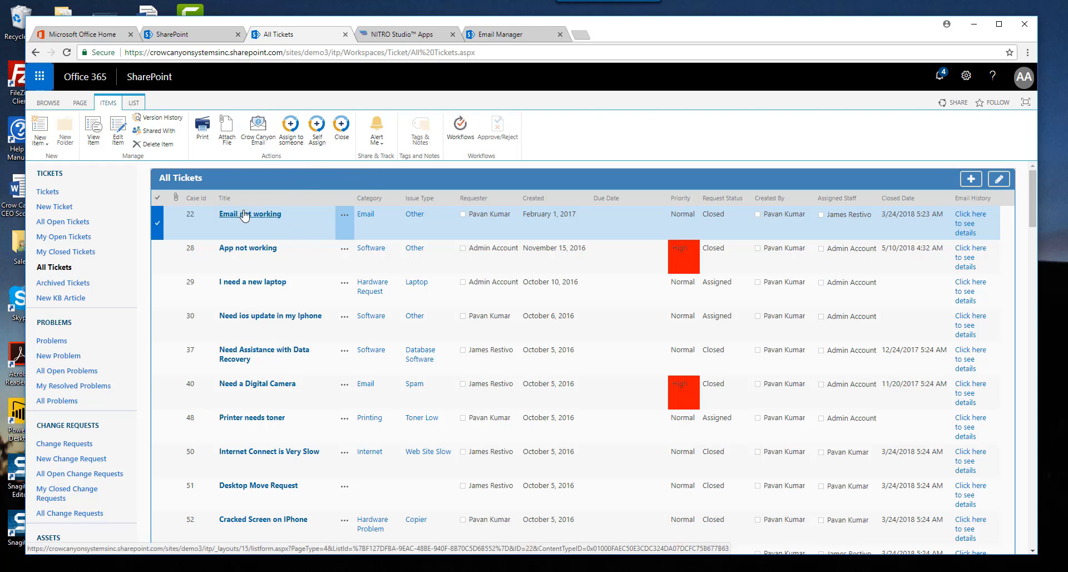
{"action": "left_click", "coordinate": [255, 138]}
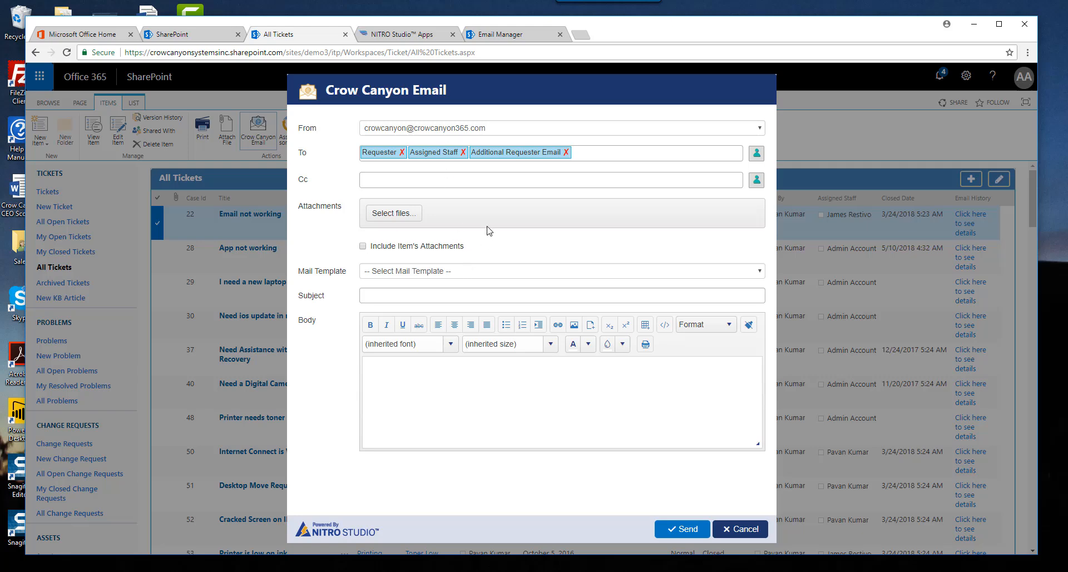
Step: Review the To recipient options in the Tickets list's Email Manager settings, including Users in Column and E-mail addresses, and leave without changes
{"action": "left_click", "coordinate": [504, 35]}
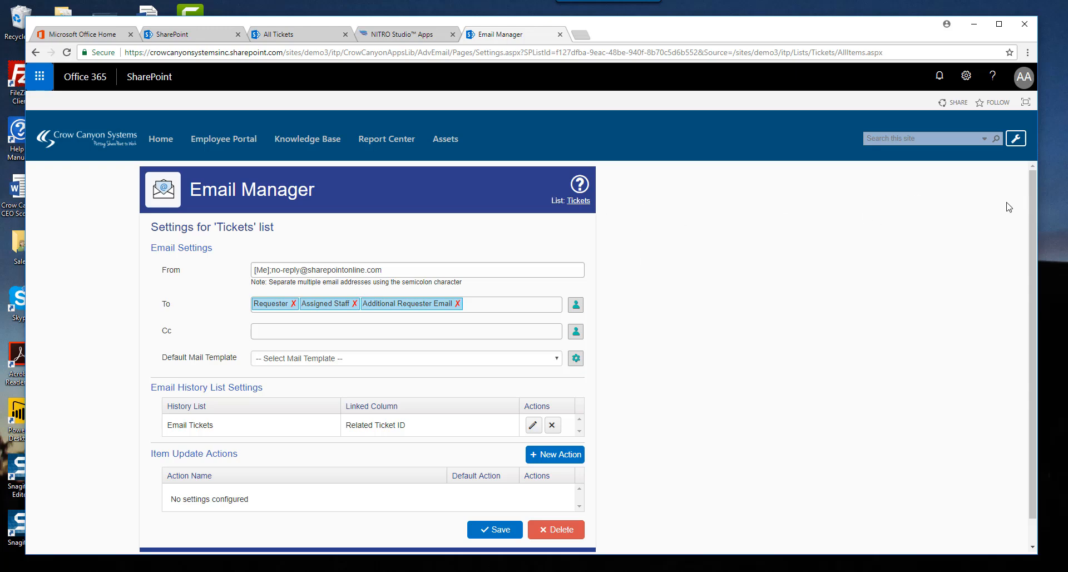
{"action": "mouse_move", "coordinate": [1034, 198]}
{"action": "left_mouse_down"}
{"action": "mouse_move", "coordinate": [1034, 215]}
{"action": "mouse_move", "coordinate": [1033, 201]}
{"action": "left_mouse_up"}
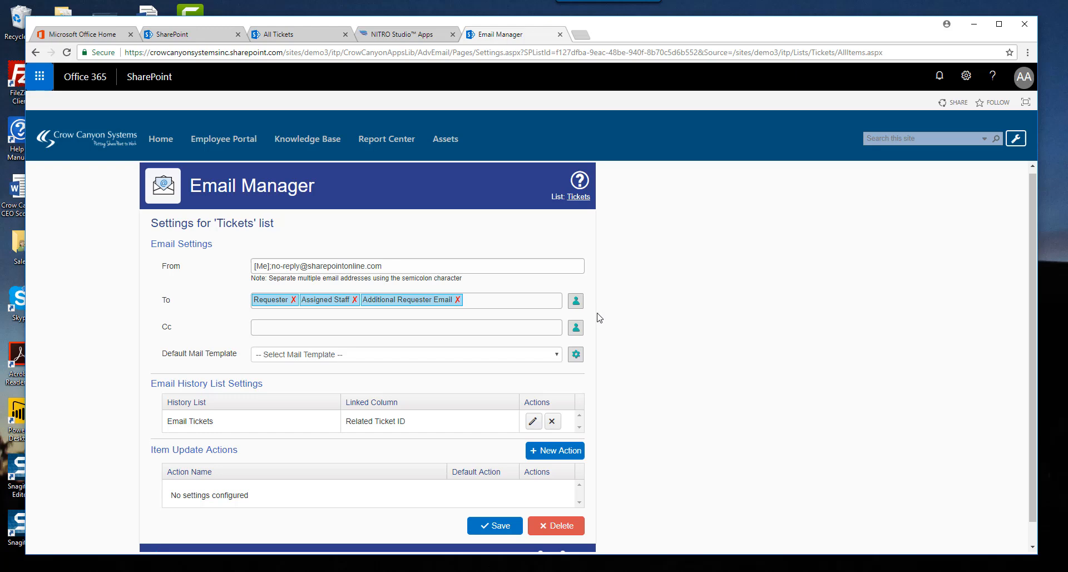
{"action": "left_click", "coordinate": [577, 303]}
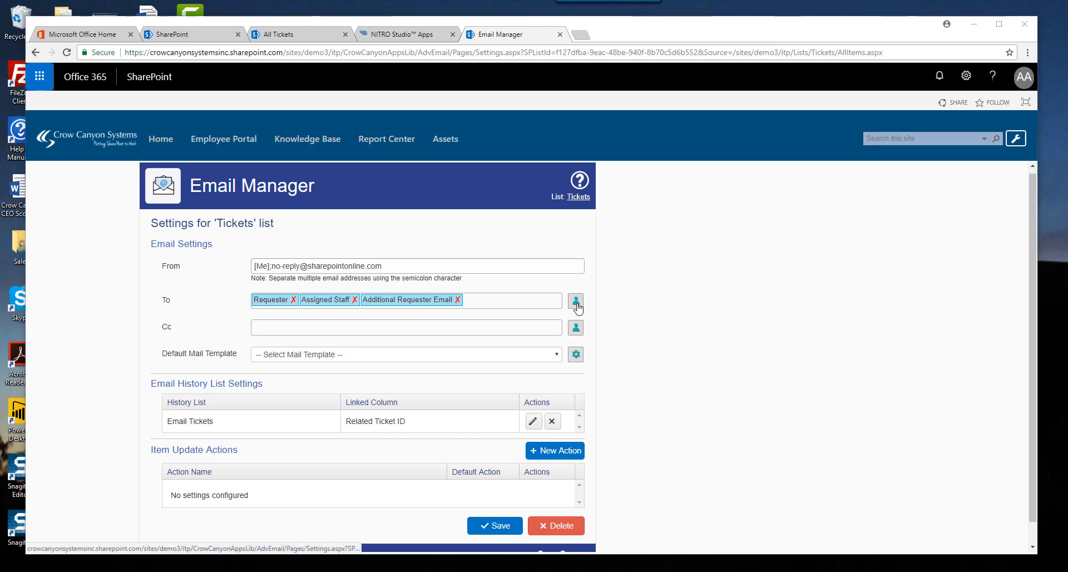
{"action": "left_click", "coordinate": [576, 303]}
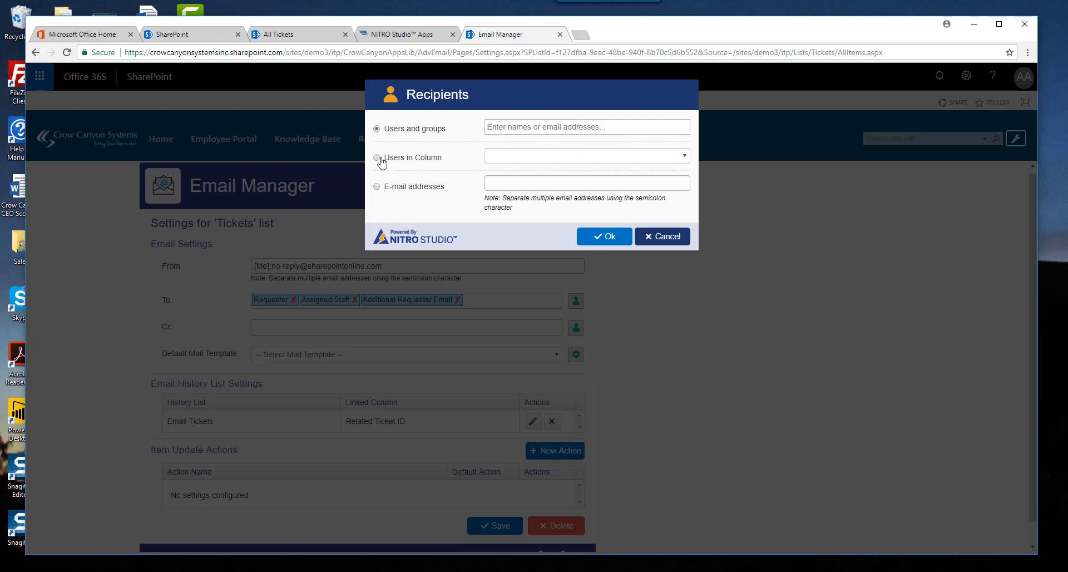
{"action": "left_click", "coordinate": [683, 156]}
{"action": "left_click_drag", "start_coordinate": [682, 188], "coordinate": [679, 265]}
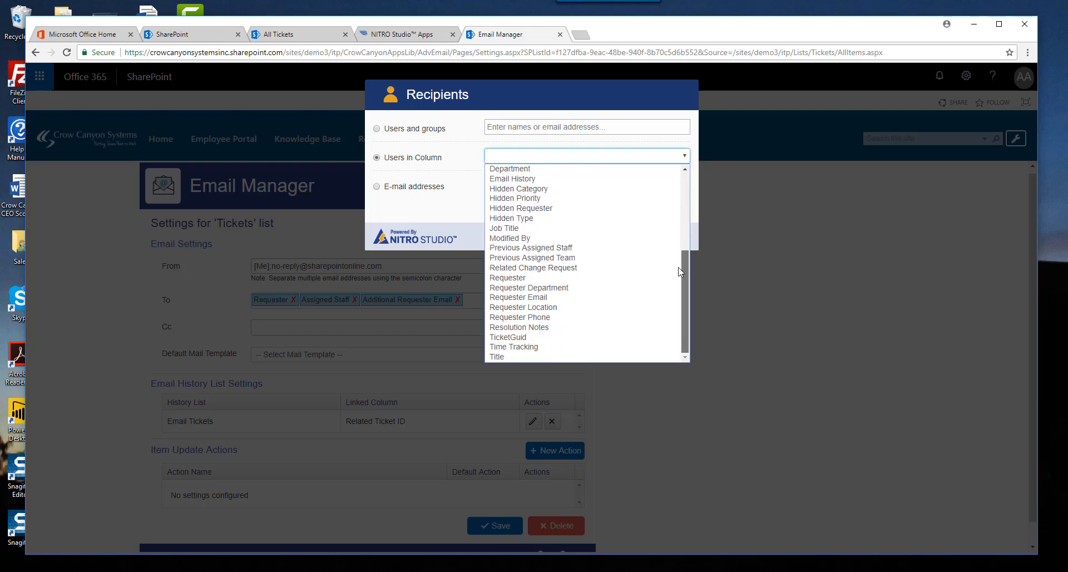
{"action": "left_click", "coordinate": [465, 146]}
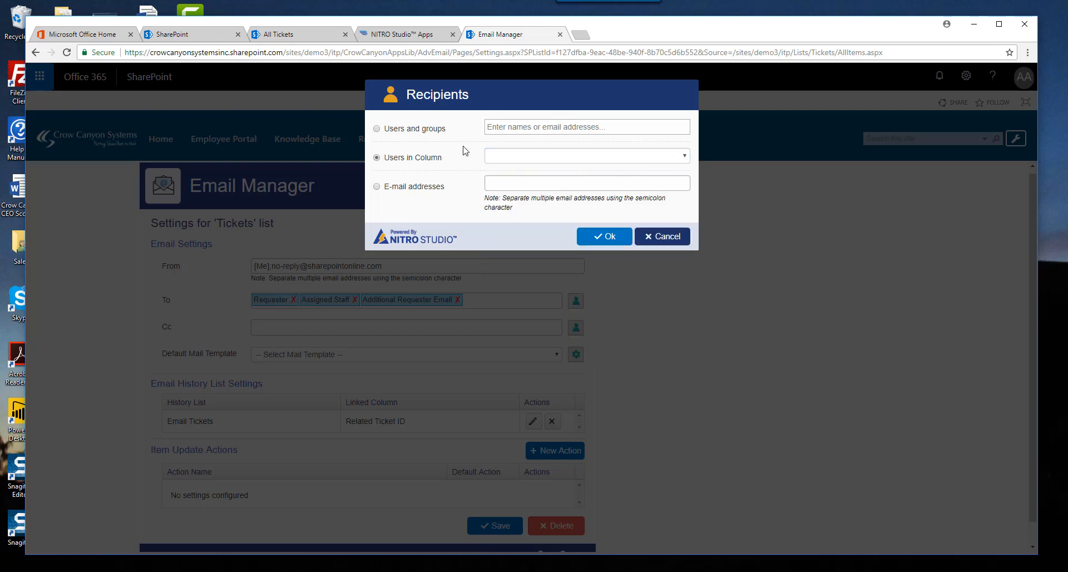
{"action": "left_click", "coordinate": [378, 187]}
{"action": "left_click", "coordinate": [661, 236]}
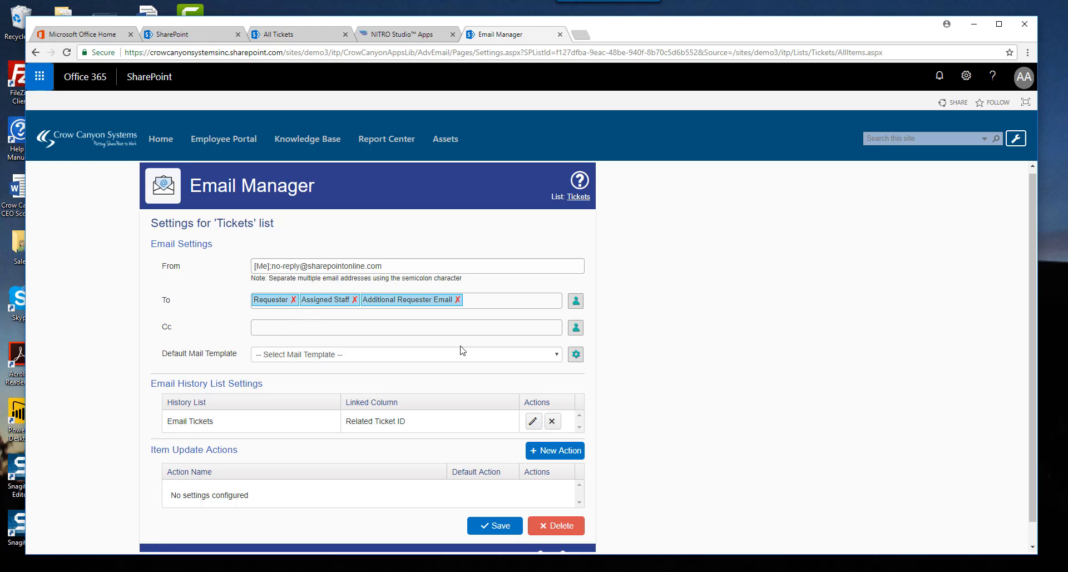
Step: From the Default Mail Template settings, create a new mail template for the Tickets list titled "Email to User"
{"action": "scroll", "coordinate": [1032, 233], "scroll_direction": "down", "scroll_amount": 2}
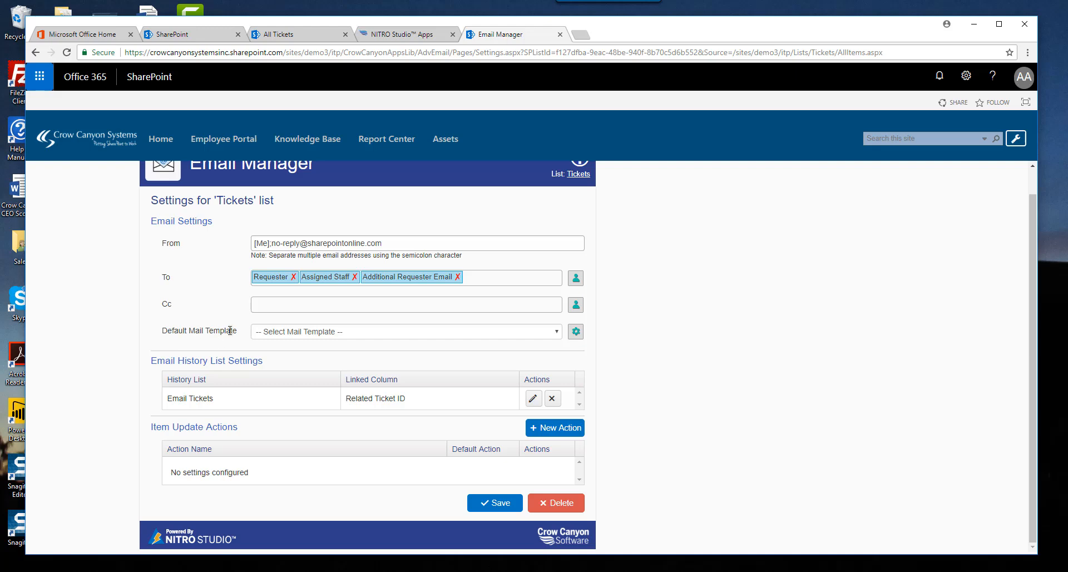
{"action": "left_click", "coordinate": [575, 333]}
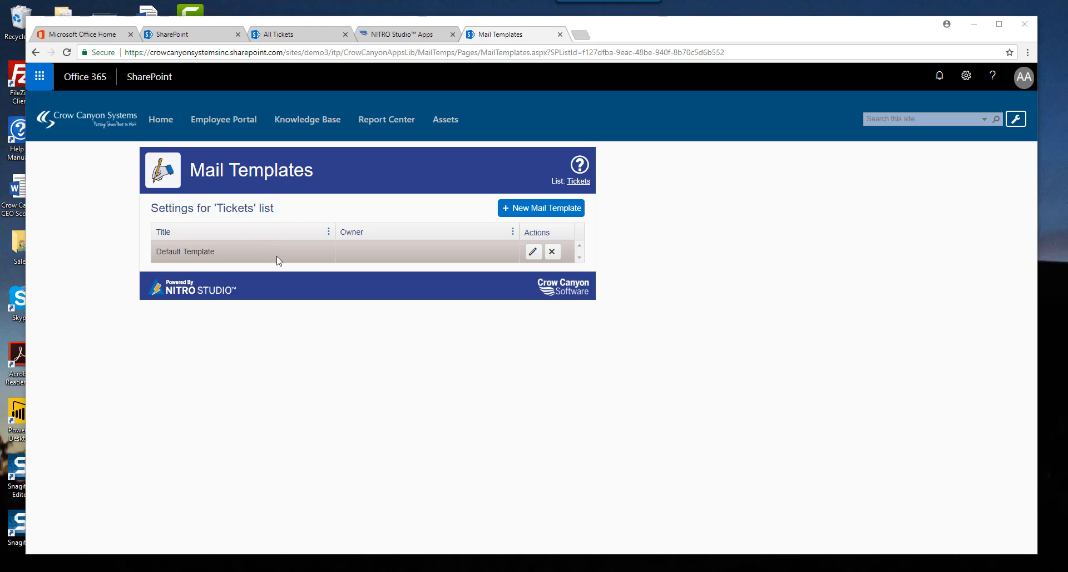
{"action": "left_click", "coordinate": [539, 209]}
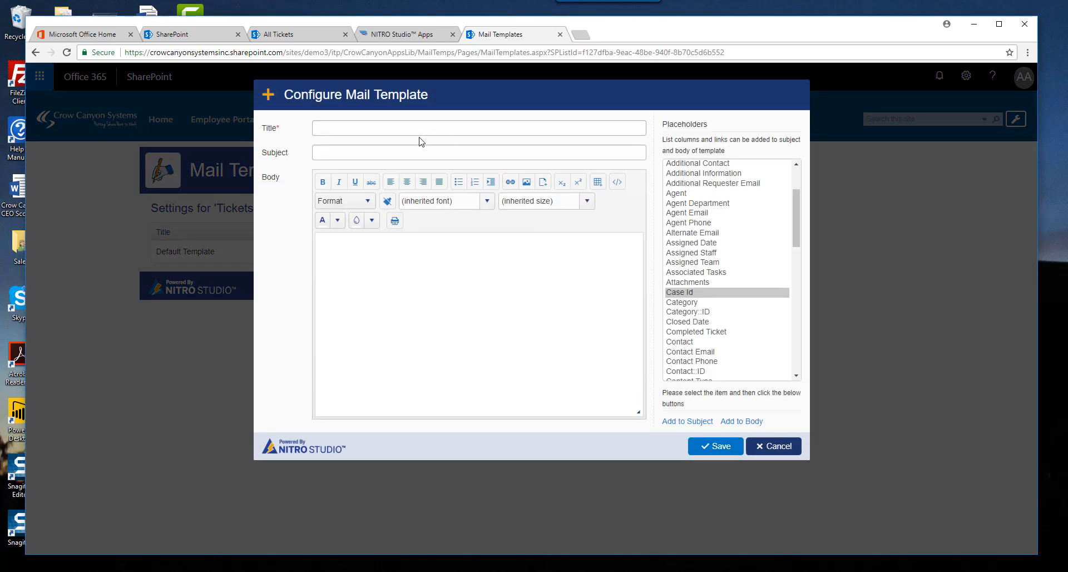
{"action": "left_click", "coordinate": [410, 124]}
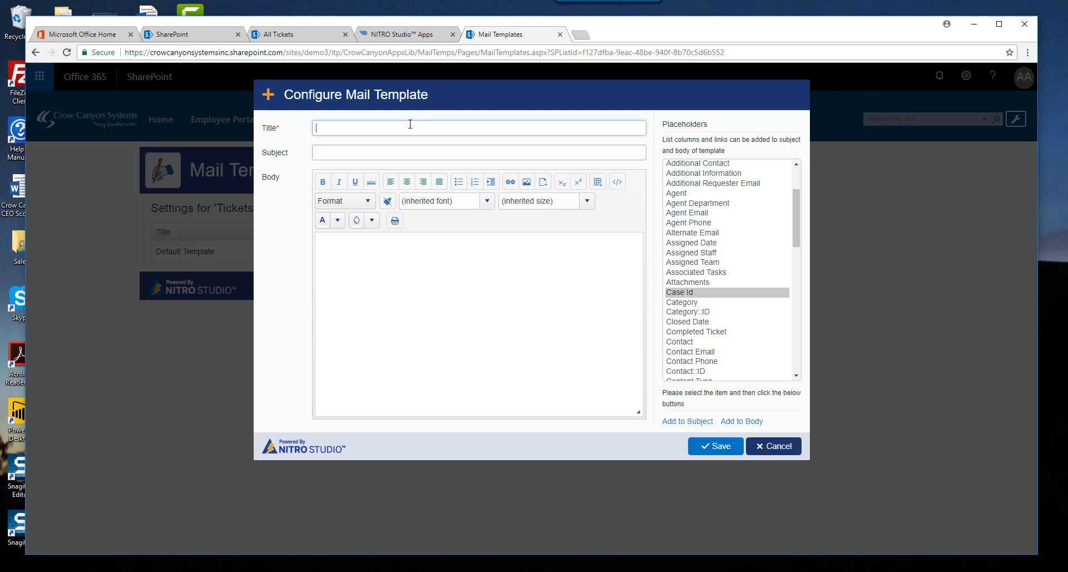
{"action": "type", "text": "Email to User"}
Step: Set the template's subject to "Ticket #" followed by the Case Id placeholder
{"action": "left_click", "coordinate": [362, 155]}
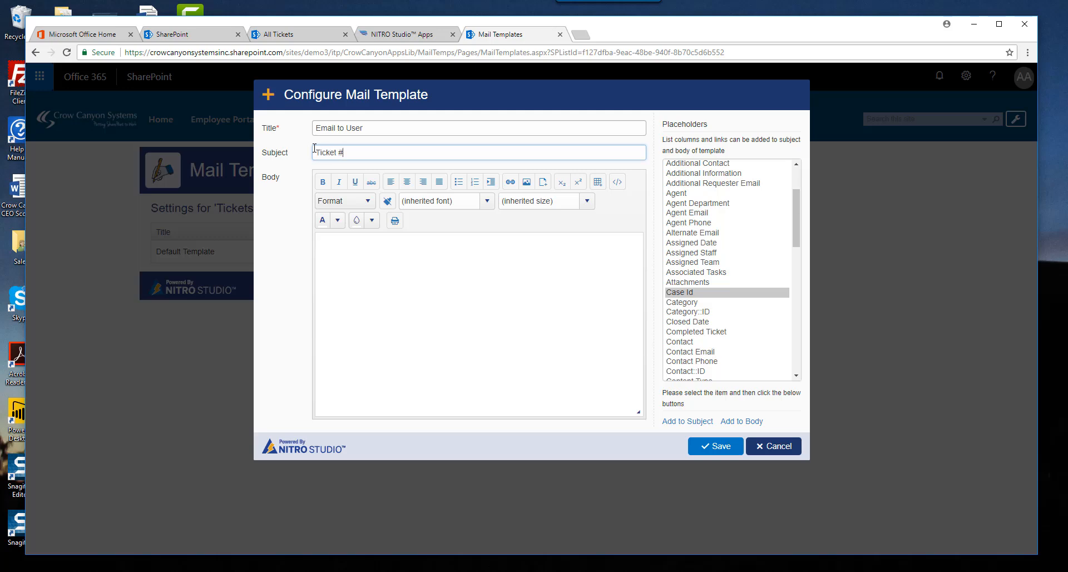
{"action": "left_click", "coordinate": [678, 297]}
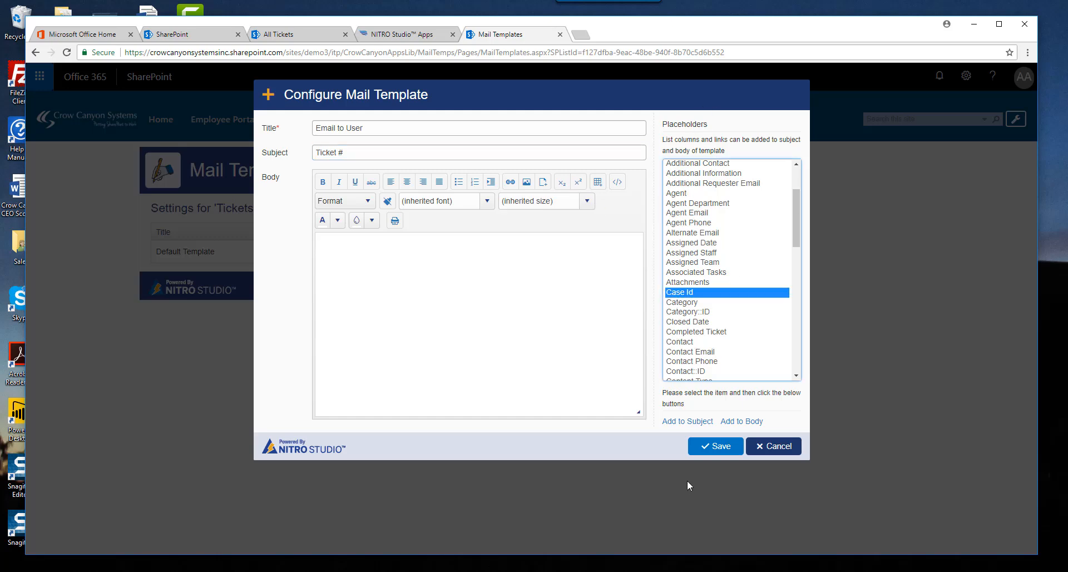
{"action": "left_click", "coordinate": [688, 421]}
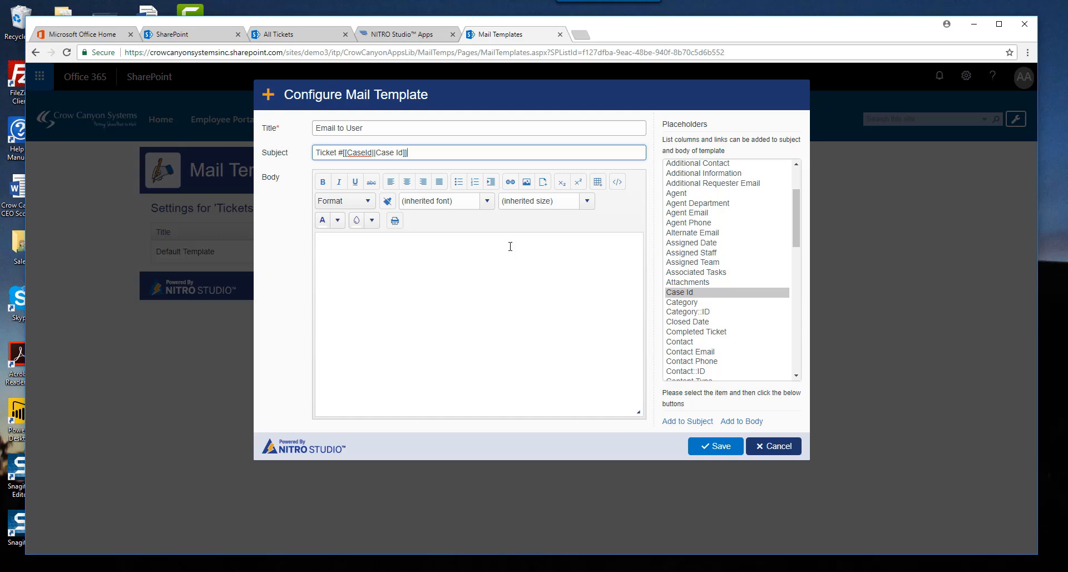
Step: Start the template body with a bold "Title:" label followed by the Title placeholder
{"action": "left_click", "coordinate": [470, 300]}
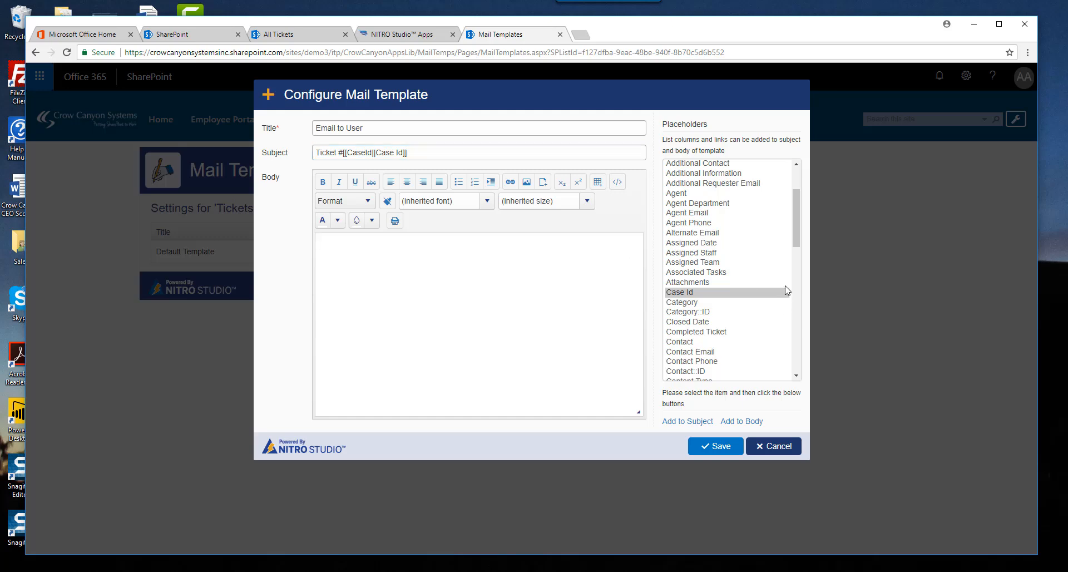
{"action": "left_click", "coordinate": [797, 223]}
{"action": "left_click_drag", "start_coordinate": [799, 227], "coordinate": [808, 378]}
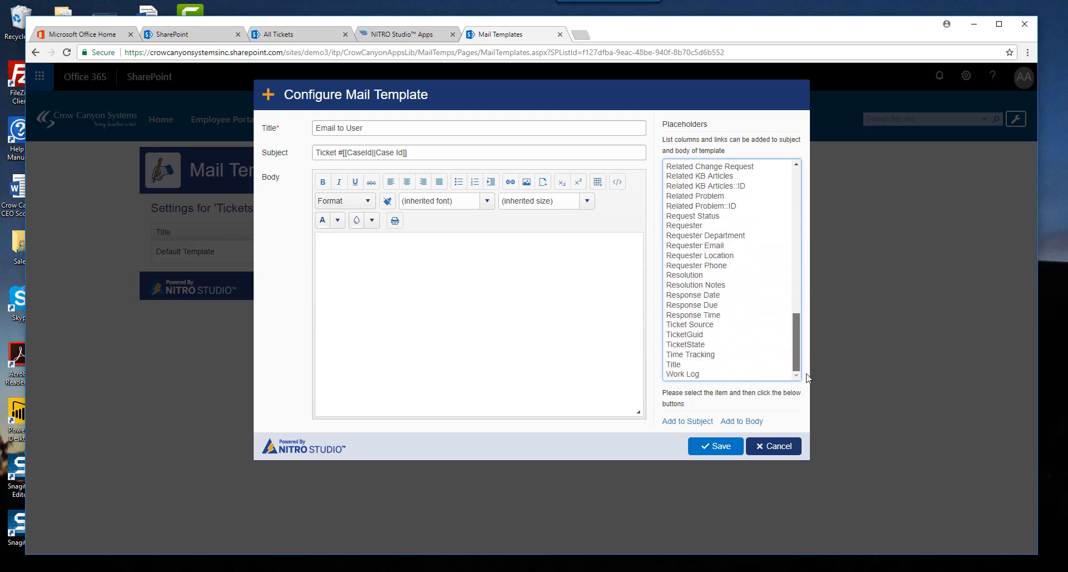
{"action": "left_click", "coordinate": [688, 366]}
{"action": "left_click", "coordinate": [528, 313]}
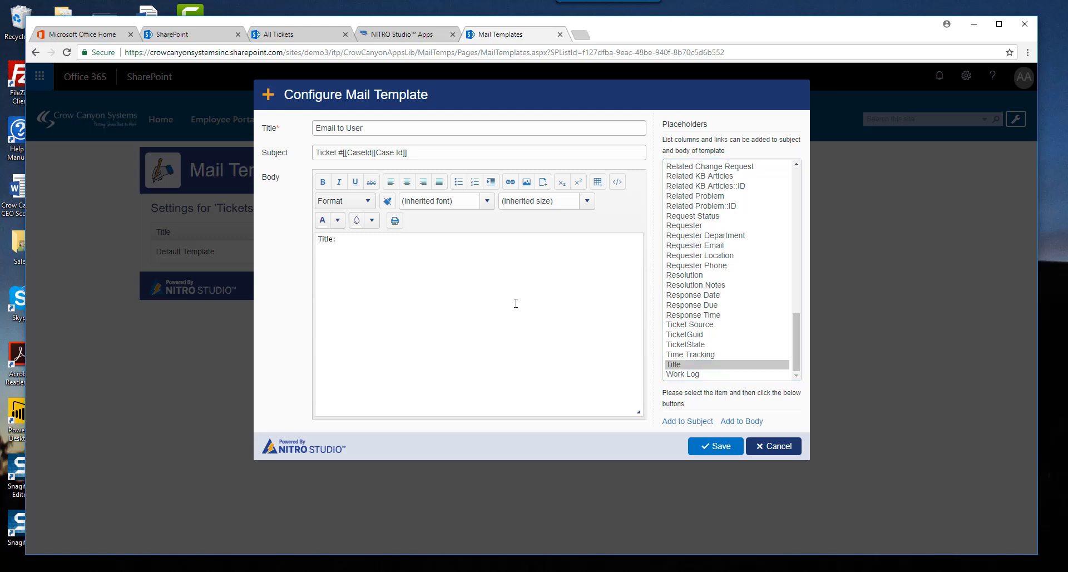
{"action": "left_click_drag", "start_coordinate": [337, 239], "coordinate": [286, 242]}
{"action": "left_click", "coordinate": [323, 182]}
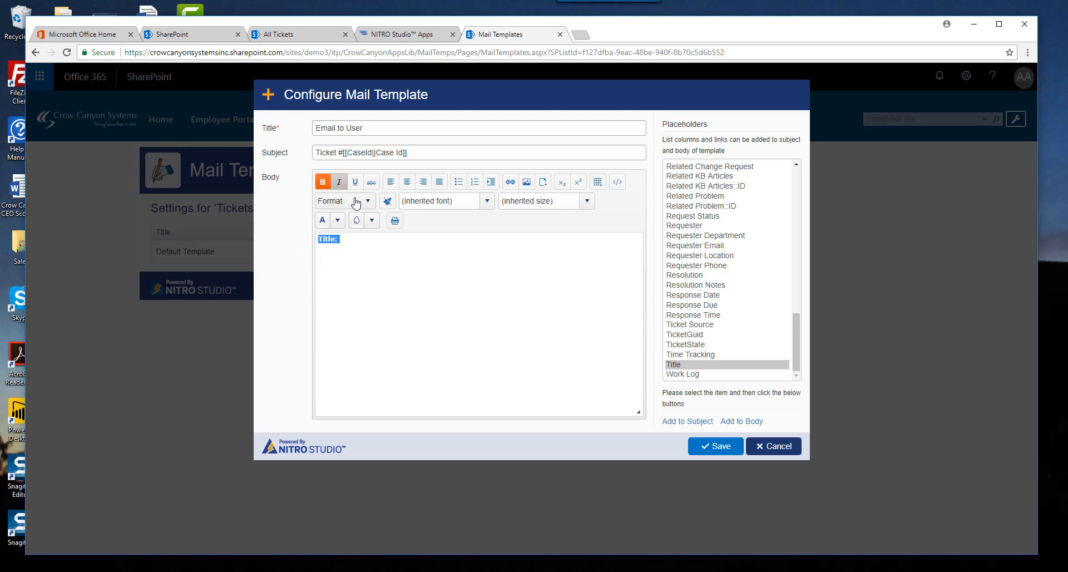
{"action": "left_click", "coordinate": [370, 241]}
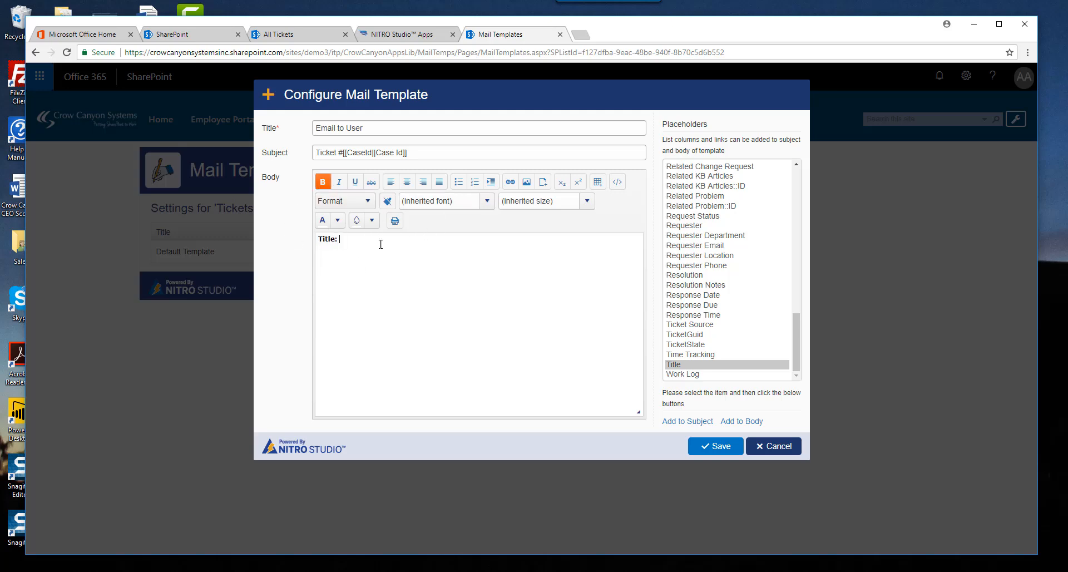
{"action": "left_click", "coordinate": [690, 365]}
{"action": "left_click", "coordinate": [741, 421]}
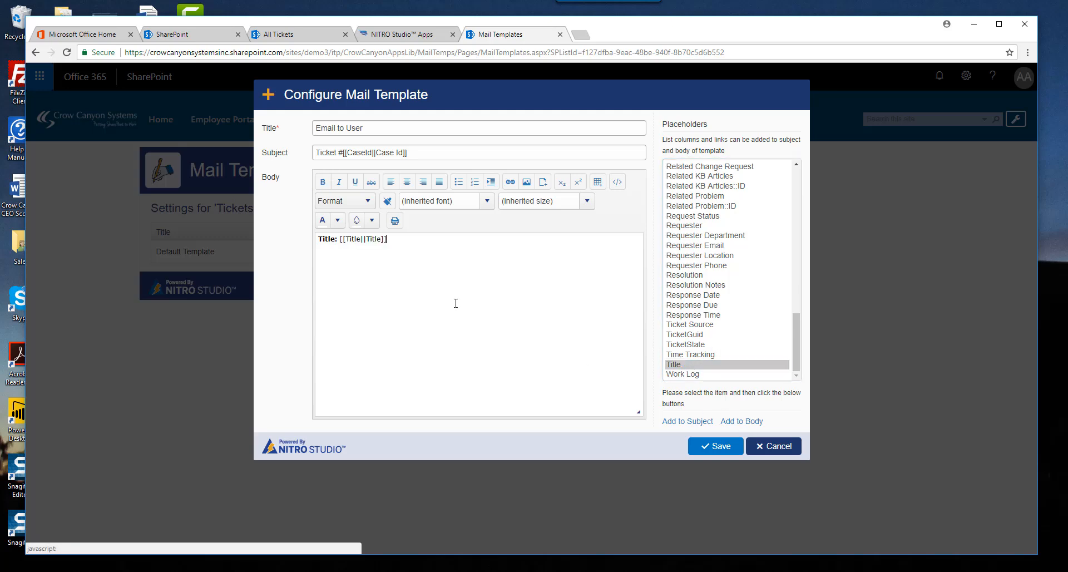
Step: Add a second body line with a bold "Created:" label and the Created placeholder, and save the template
{"action": "key", "text": "Return"}
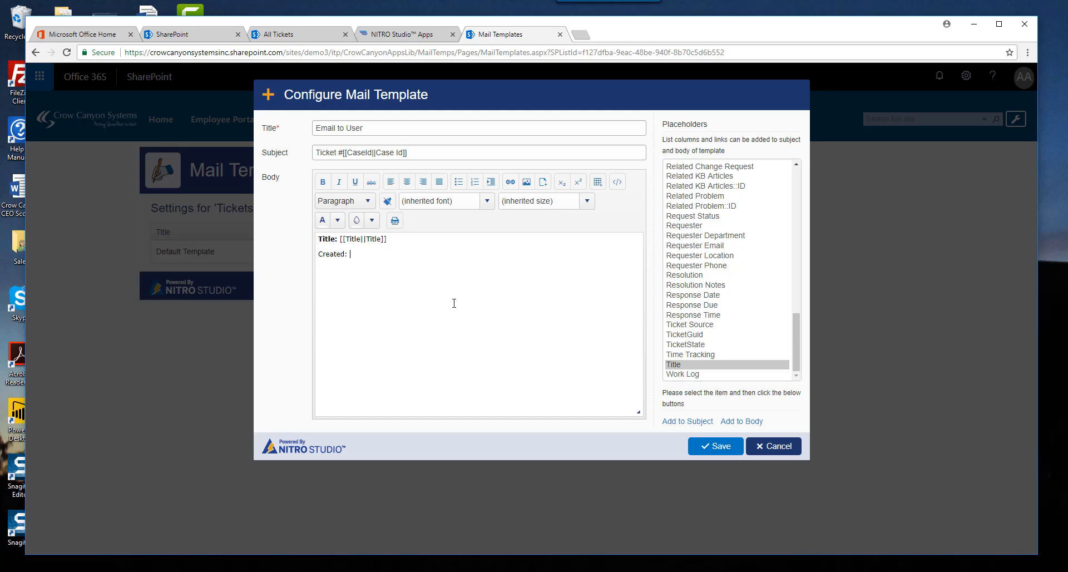
{"action": "type", "text": "Created:"}
{"action": "left_click_drag", "start_coordinate": [348, 254], "coordinate": [296, 257]}
{"action": "left_click_drag", "start_coordinate": [795, 318], "coordinate": [799, 245]}
{"action": "left_click", "coordinate": [676, 213]}
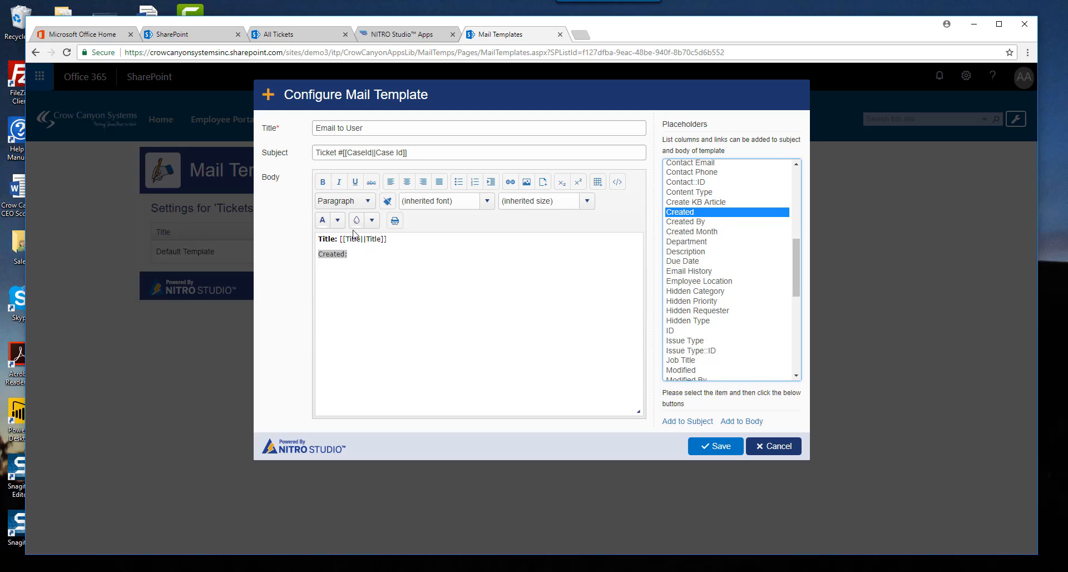
{"action": "left_click", "coordinate": [394, 293]}
{"action": "left_click_drag", "start_coordinate": [351, 256], "coordinate": [282, 259]}
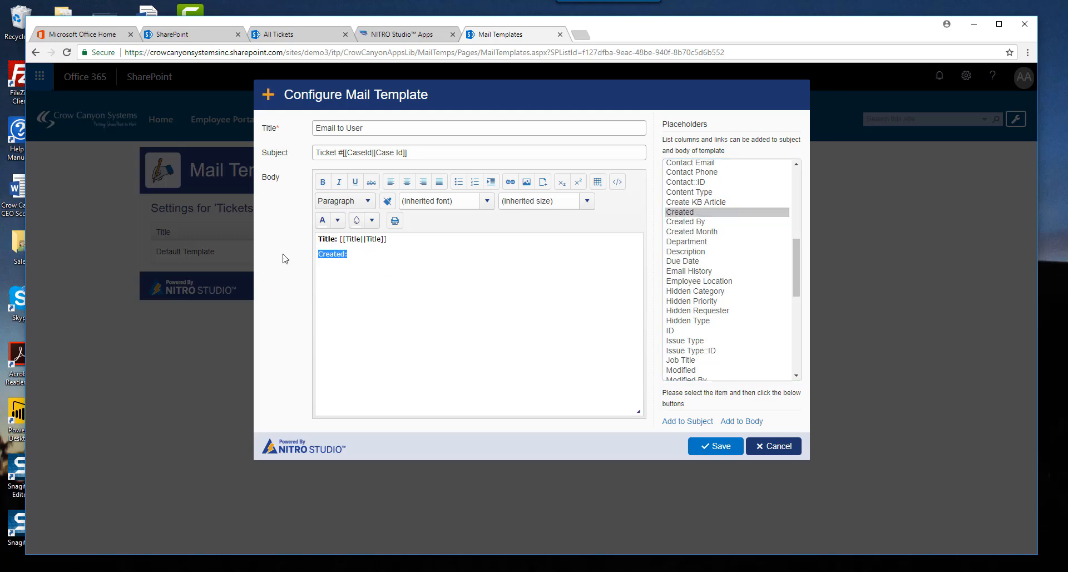
{"action": "left_click", "coordinate": [323, 181]}
{"action": "left_click", "coordinate": [708, 214]}
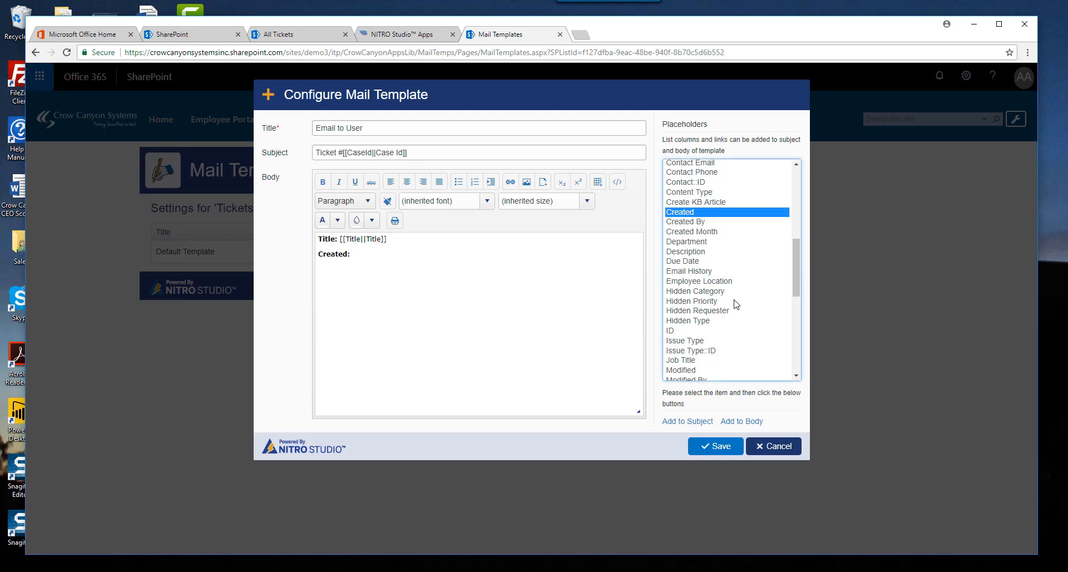
{"action": "left_click", "coordinate": [725, 426]}
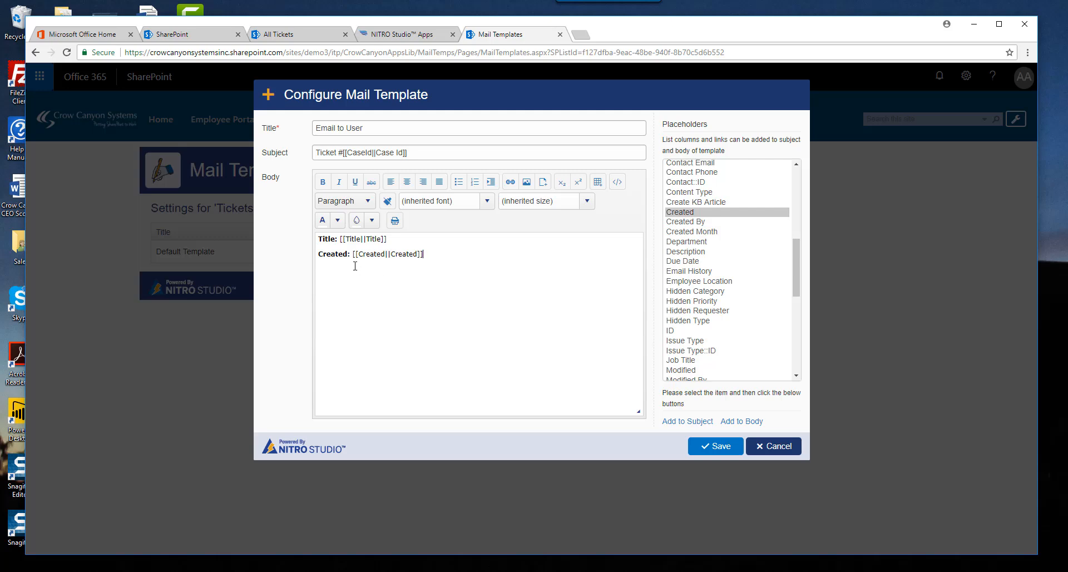
{"action": "left_click", "coordinate": [715, 447]}
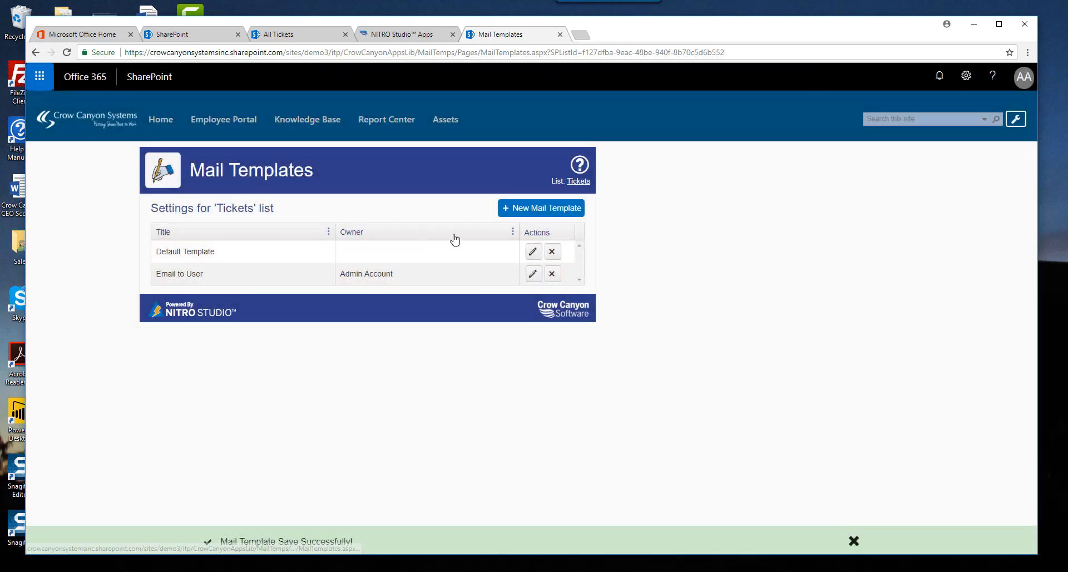
Step: Create another mail template for the Tickets list titled "Response on Password Reset"
{"action": "left_click", "coordinate": [527, 210]}
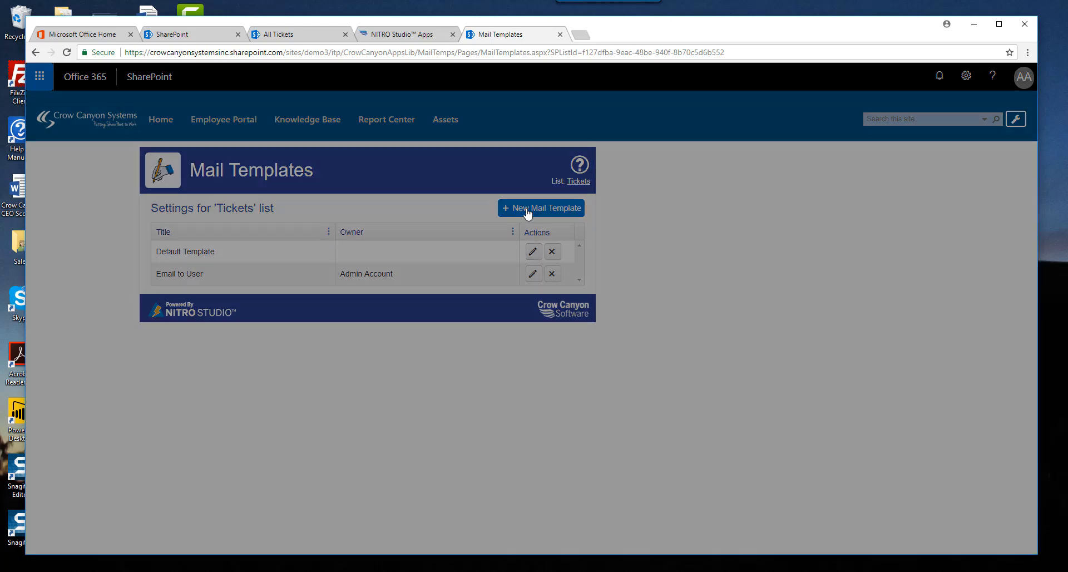
{"action": "left_click", "coordinate": [347, 124]}
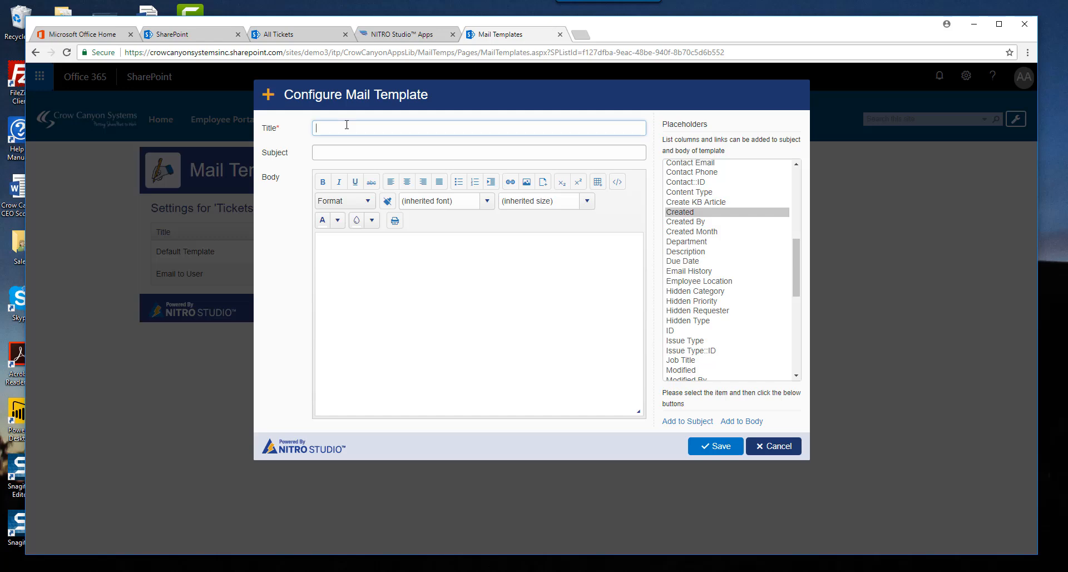
{"action": "type", "text": "REsponse on Password Response"}
{"action": "left_click", "coordinate": [427, 128]}
{"action": "left_click_drag", "start_coordinate": [435, 131], "coordinate": [414, 131]}
{"action": "type", "text": "et"}
Step: Set the template's subject to "Password Reset Instructions" and its body to "To reset your password, go to screen A and press button B"
{"action": "left_click", "coordinate": [371, 148]}
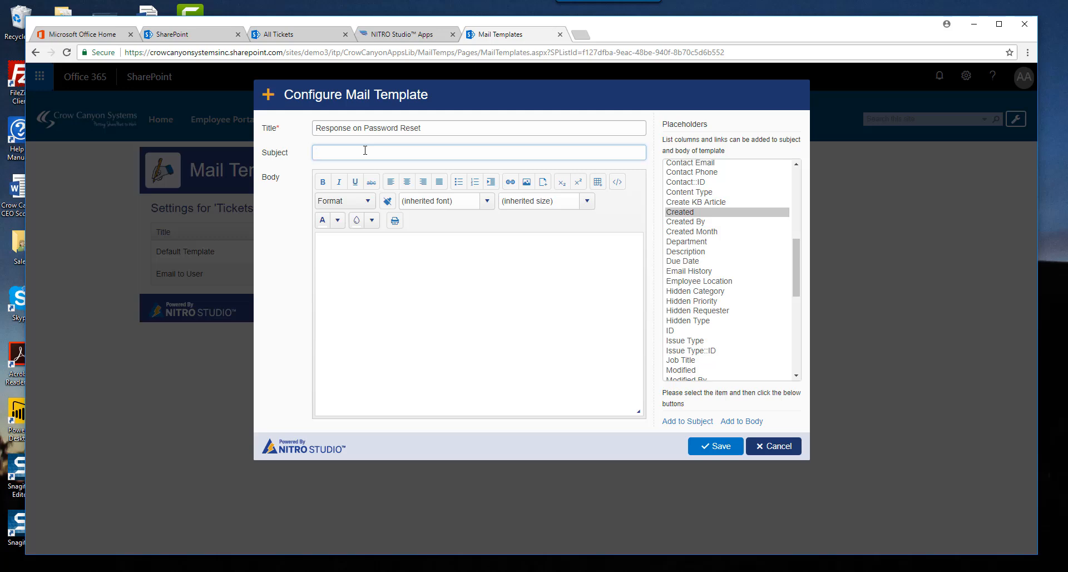
{"action": "type", "text": "Password Reset Instructions"}
{"action": "left_click", "coordinate": [391, 265]}
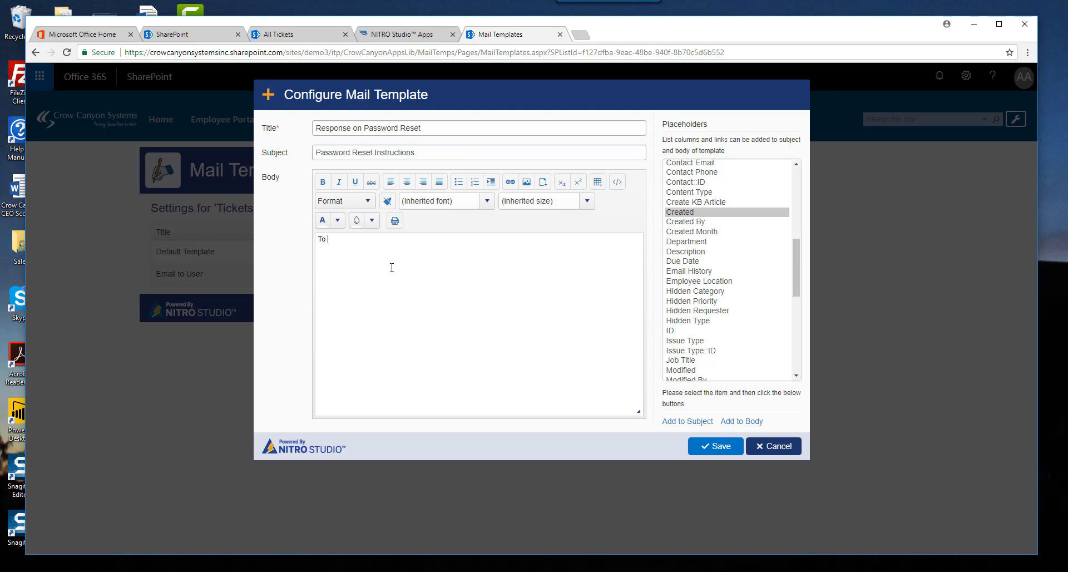
{"action": "type", "text": "To reset you "}
{"action": "type", "text": "rpassow"}
{"action": "type", "text": "rd, go t"}
{"action": "type", "text": "o screen A an"}
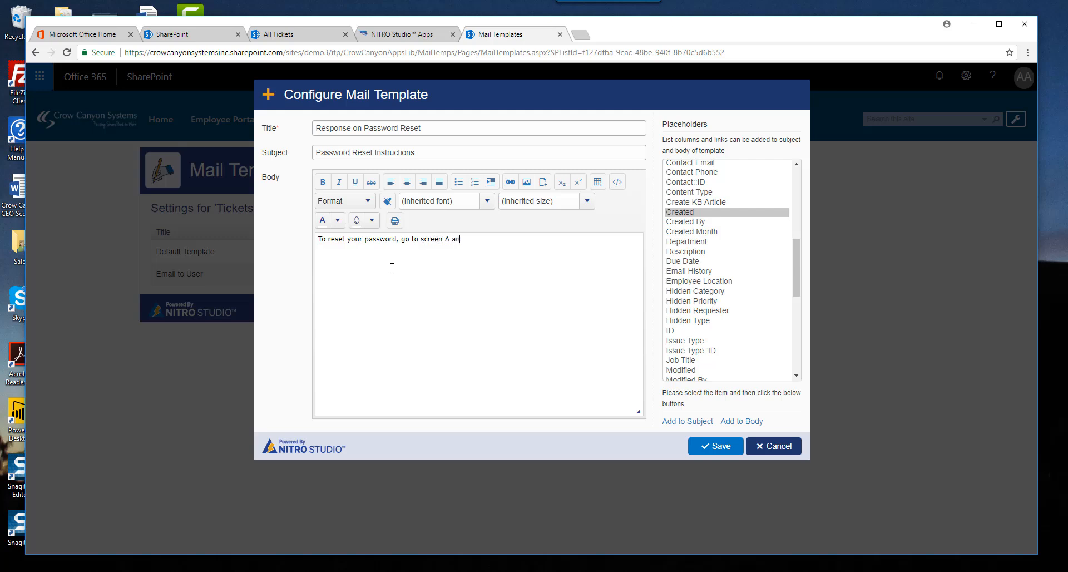
{"action": "type", "text": "d press button B"}
{"action": "key", "text": "Return"}
{"action": "left_click", "coordinate": [510, 182]}
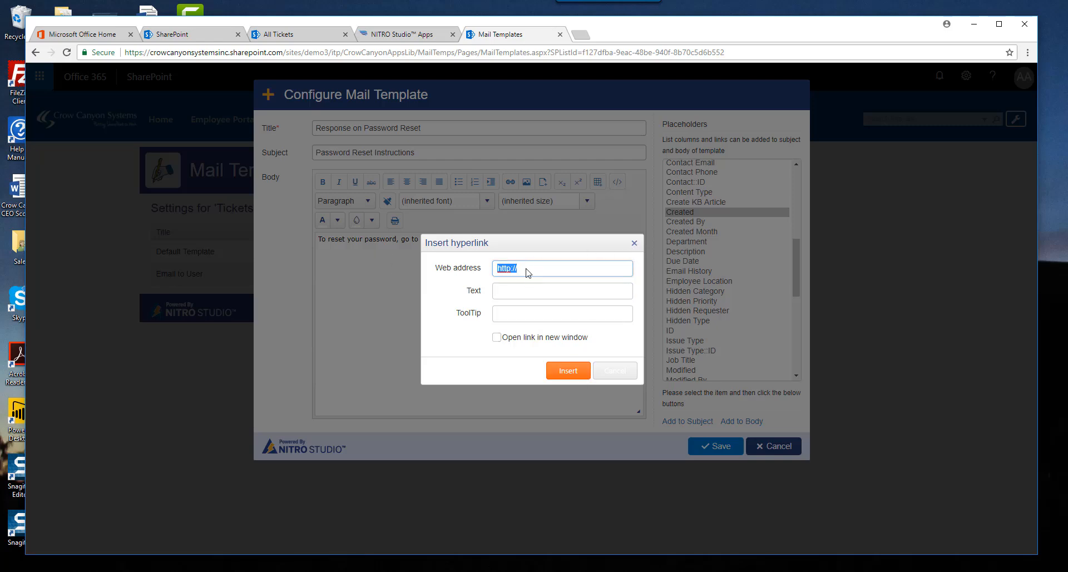
{"action": "type", "text": "w"}
{"action": "type", "text": "http://www.c"}
{"action": "type", "text": "rowcanyo.com"}
{"action": "left_click", "coordinate": [574, 271]}
{"action": "type", "text": "n"}
{"action": "left_click", "coordinate": [523, 292]}
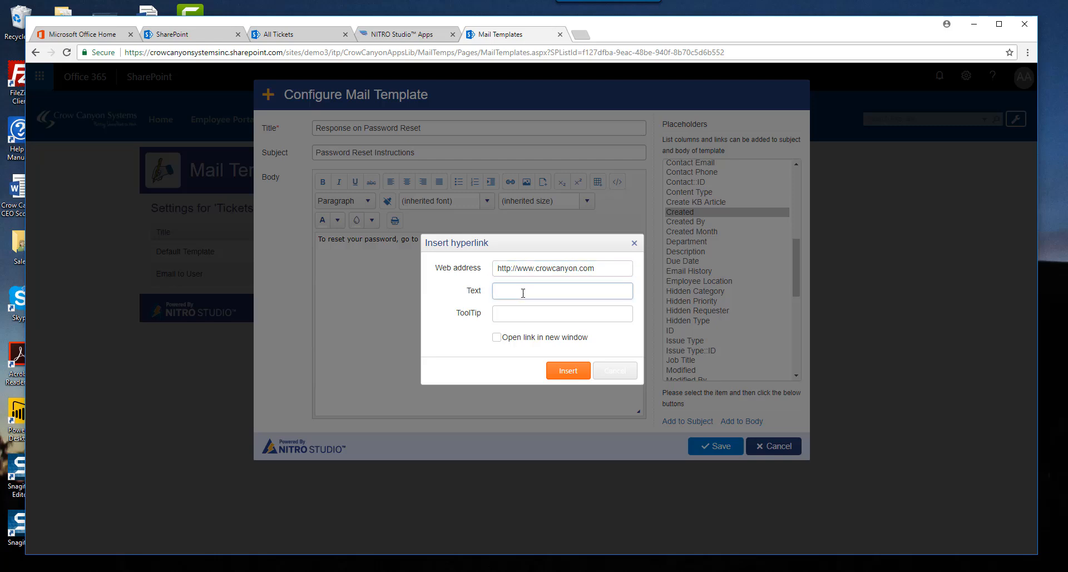
{"action": "type", "text": "CRow"}
{"action": "key", "text": "BackSpace"}
{"action": "key", "text": "BackSpace"}
{"action": "type", "text": "CRow Cany"}
{"action": "left_click", "coordinate": [567, 369]}
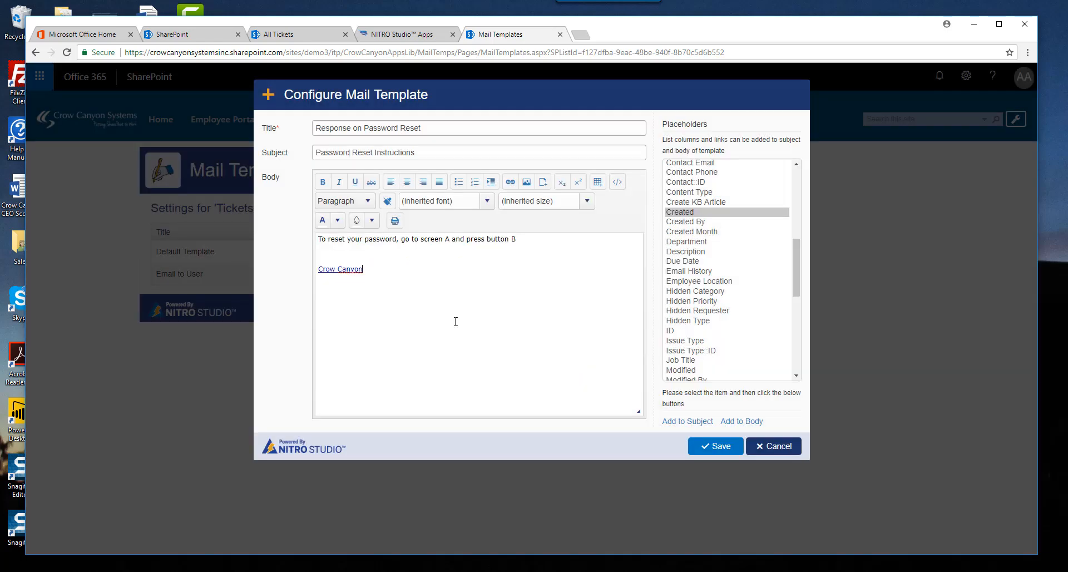
Step: Save the password reset mail template without inserting an image
{"action": "left_click", "coordinate": [527, 183]}
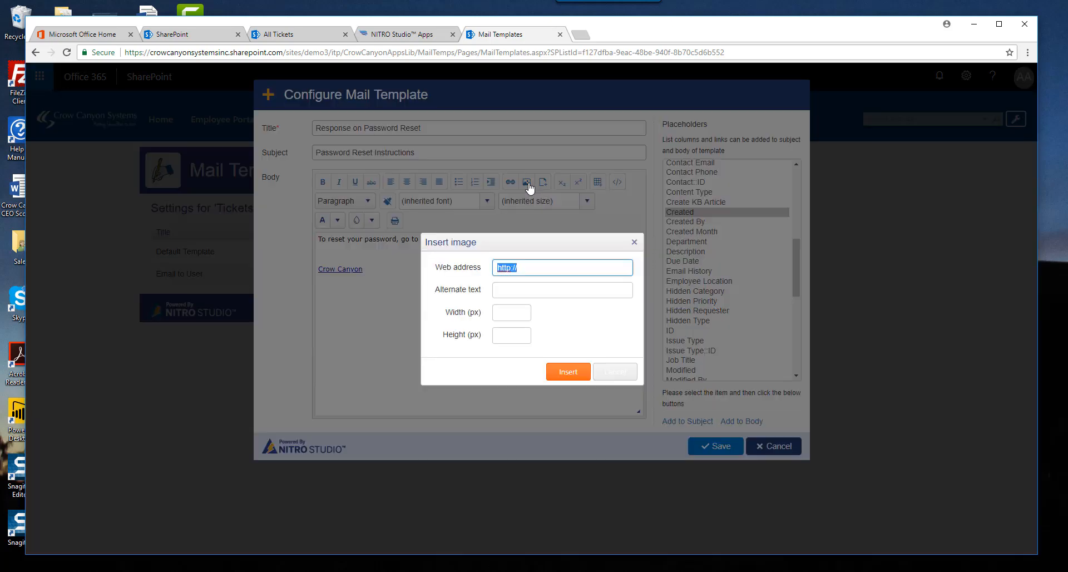
{"action": "left_click", "coordinate": [634, 242]}
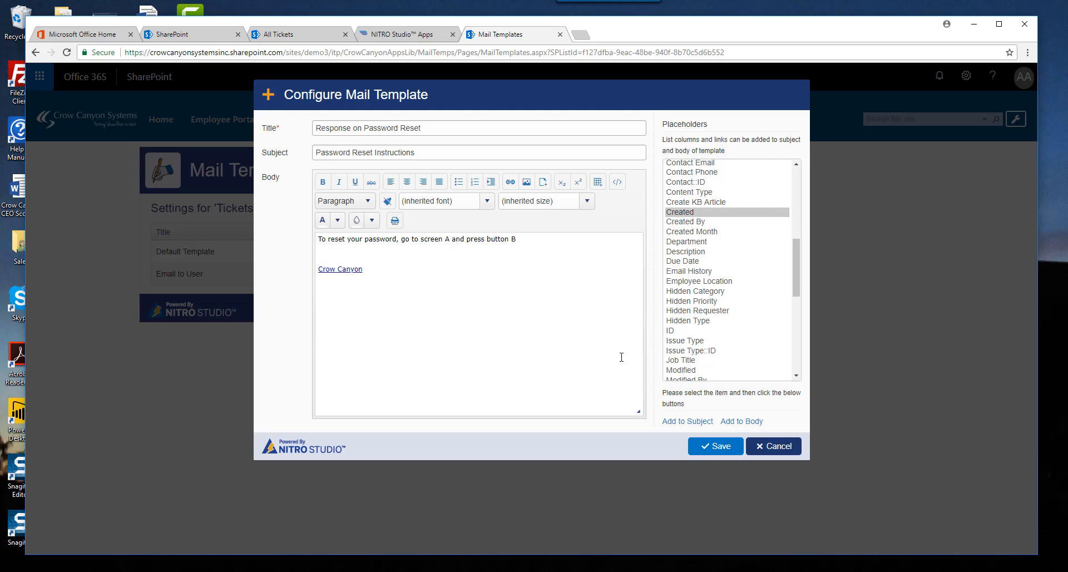
{"action": "left_click", "coordinate": [722, 447]}
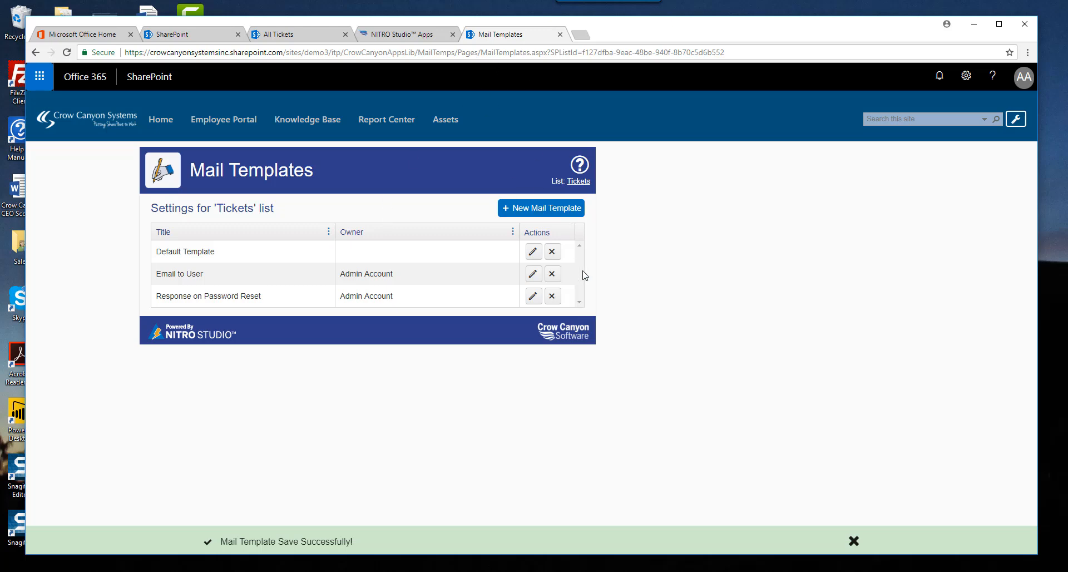
Step: Close the mail templates page and open the Email Manager settings for the Tickets list
{"action": "left_click", "coordinate": [560, 33]}
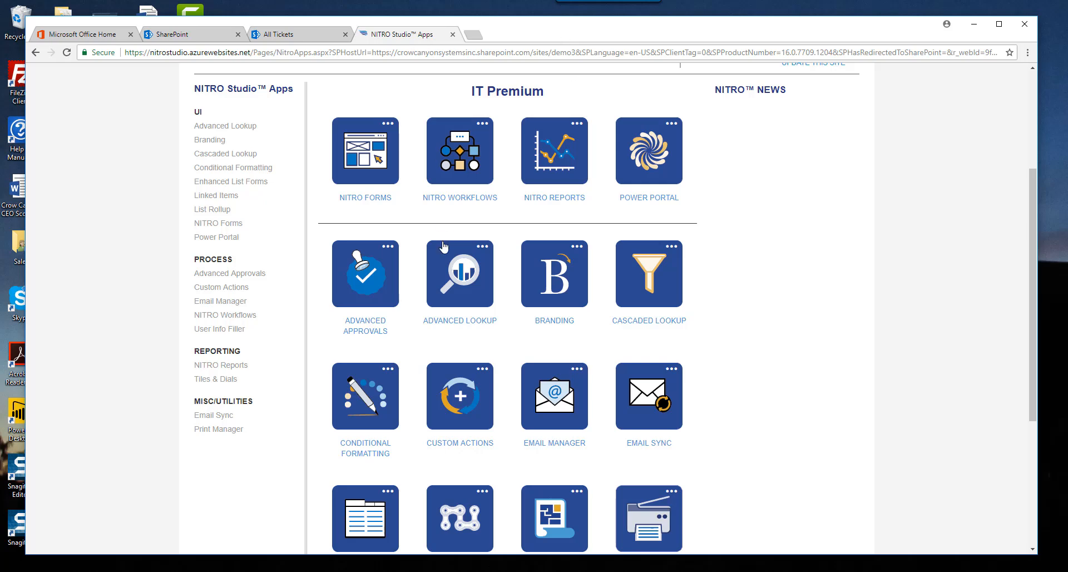
{"action": "left_click", "coordinate": [566, 445]}
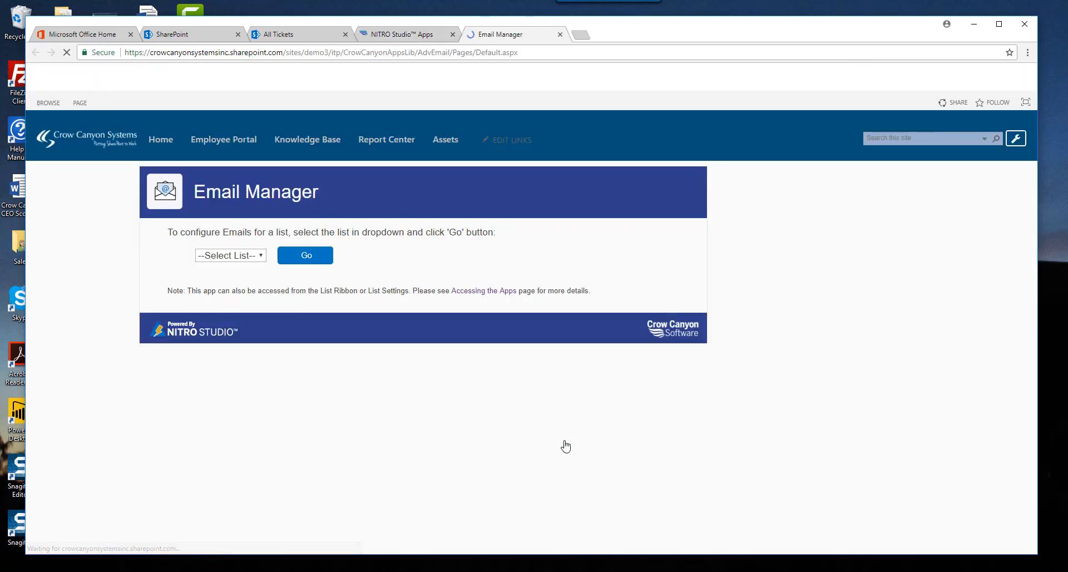
{"action": "left_click", "coordinate": [366, 256]}
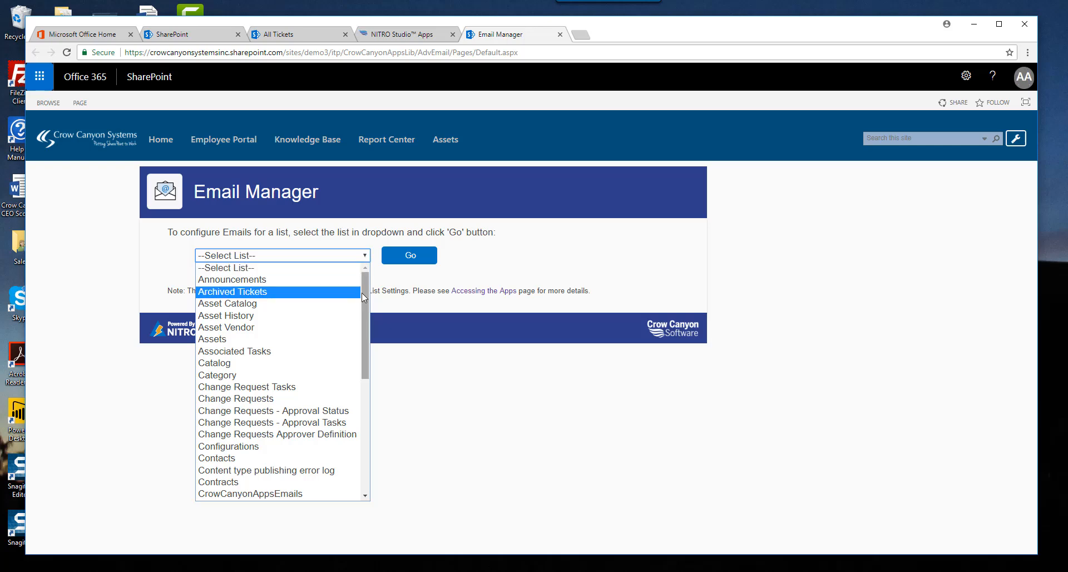
{"action": "left_click_drag", "start_coordinate": [362, 308], "coordinate": [348, 426]}
{"action": "left_click", "coordinate": [339, 458]}
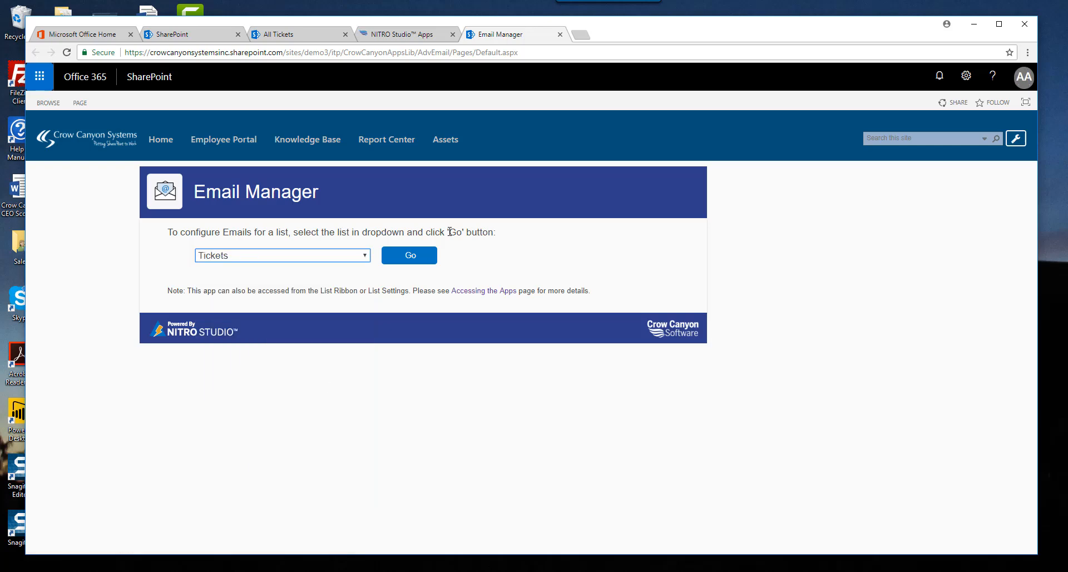
{"action": "left_click", "coordinate": [408, 257]}
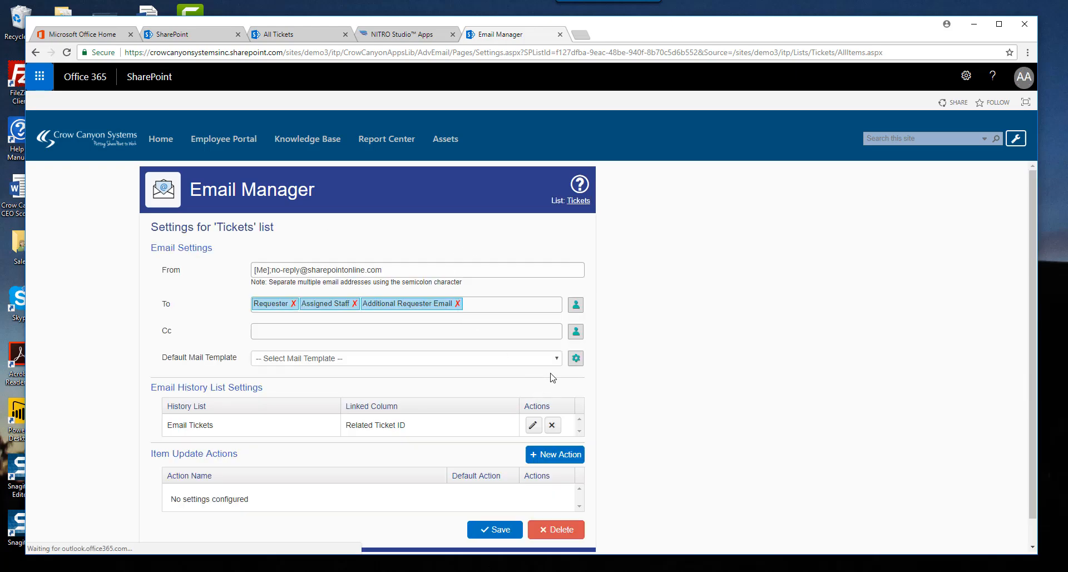
Step: Set the default mail template for the Tickets list to Email to User
{"action": "left_click", "coordinate": [556, 358]}
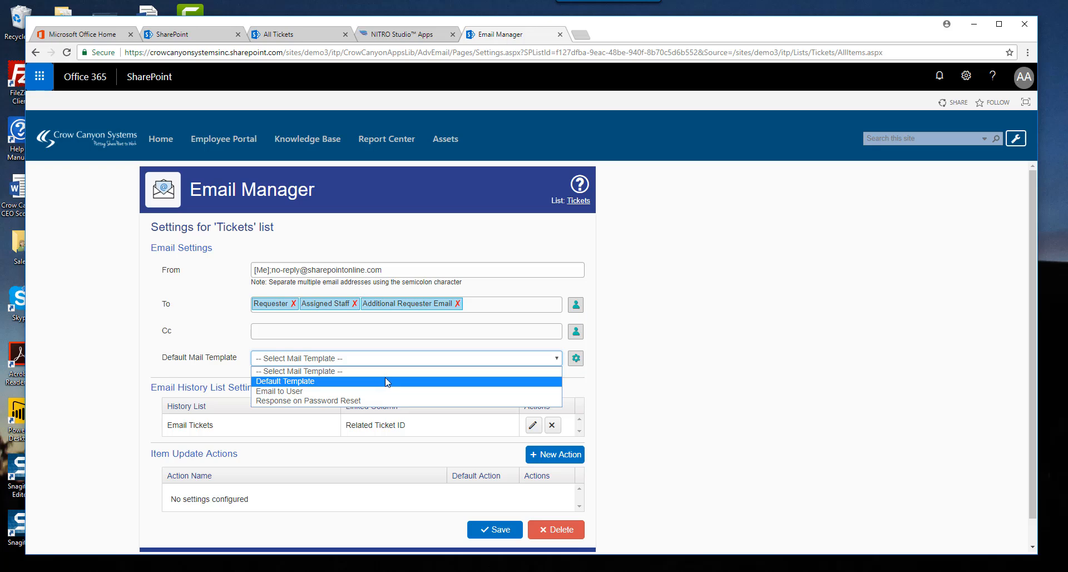
{"action": "left_click", "coordinate": [356, 382]}
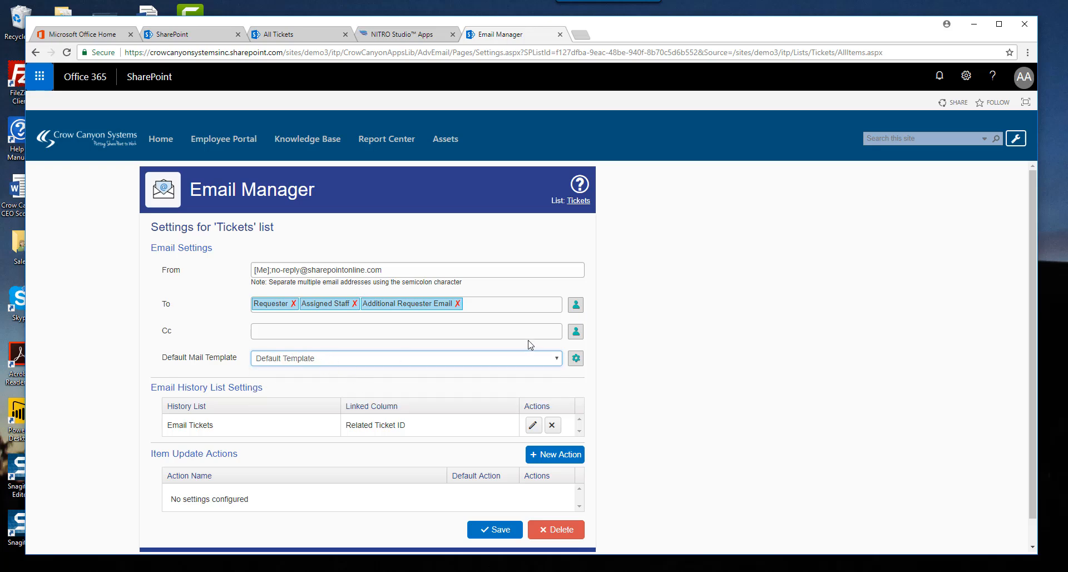
{"action": "left_click", "coordinate": [557, 359]}
{"action": "left_click", "coordinate": [412, 392]}
Step: Examine the column value mapping placeholders offered for a new item update action, and close the form without creating one
{"action": "scroll", "coordinate": [1032, 322], "scroll_direction": "down", "scroll_amount": 1}
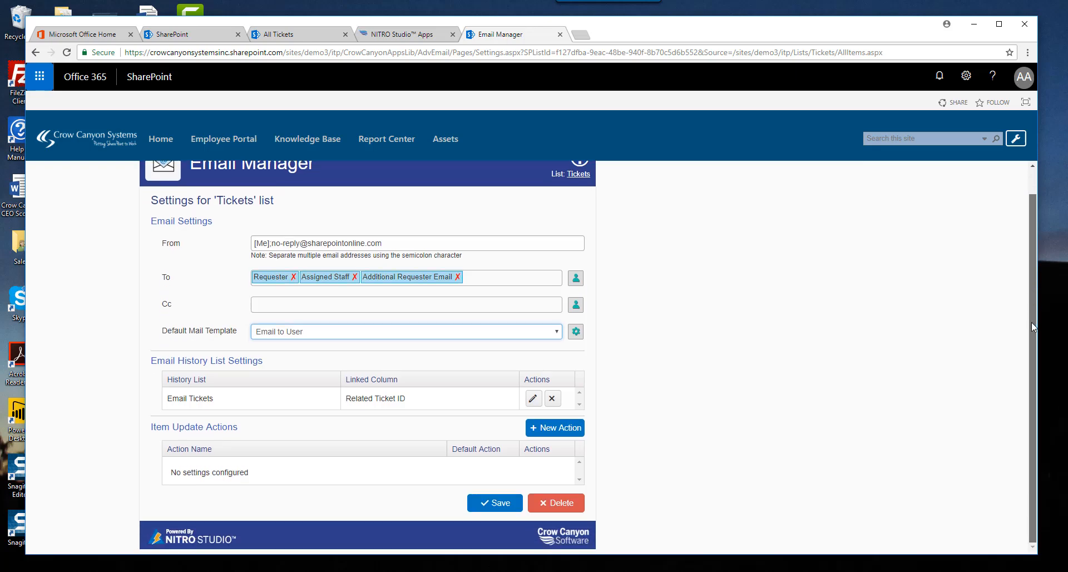
{"action": "left_click", "coordinate": [539, 428]}
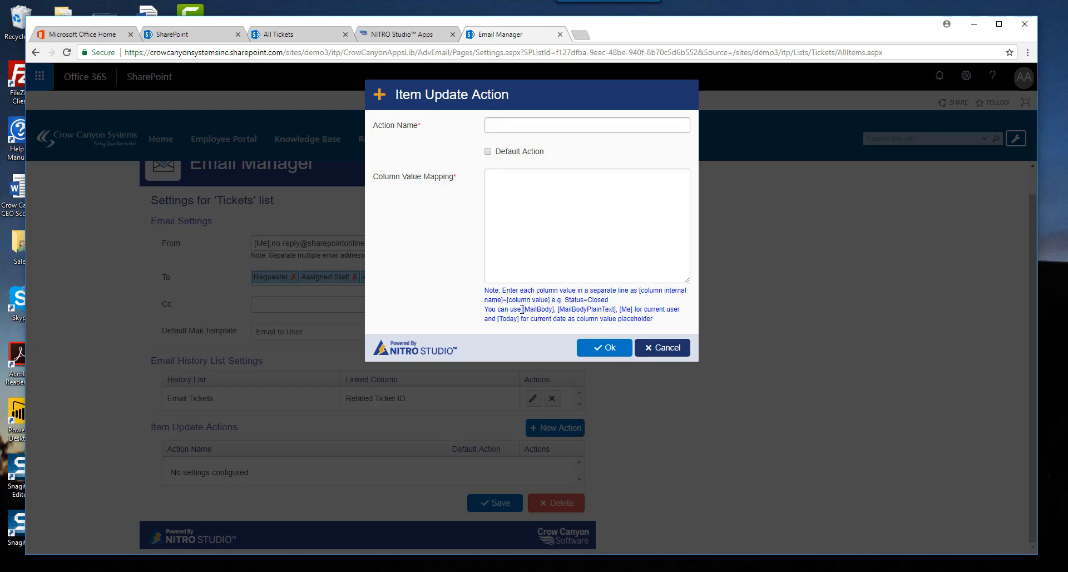
{"action": "left_click_drag", "start_coordinate": [522, 310], "coordinate": [616, 308]}
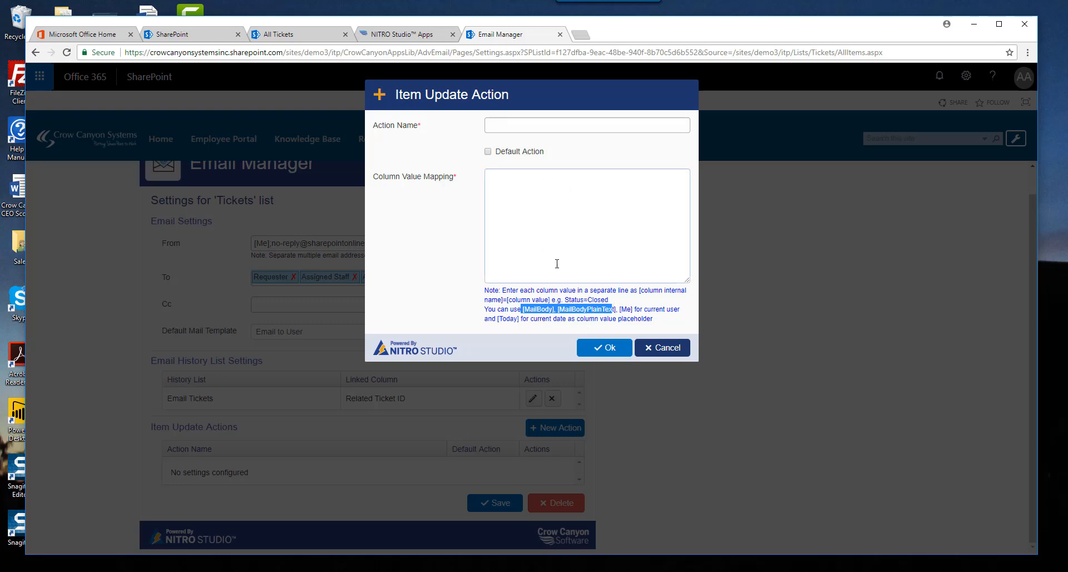
{"action": "left_click", "coordinate": [660, 349]}
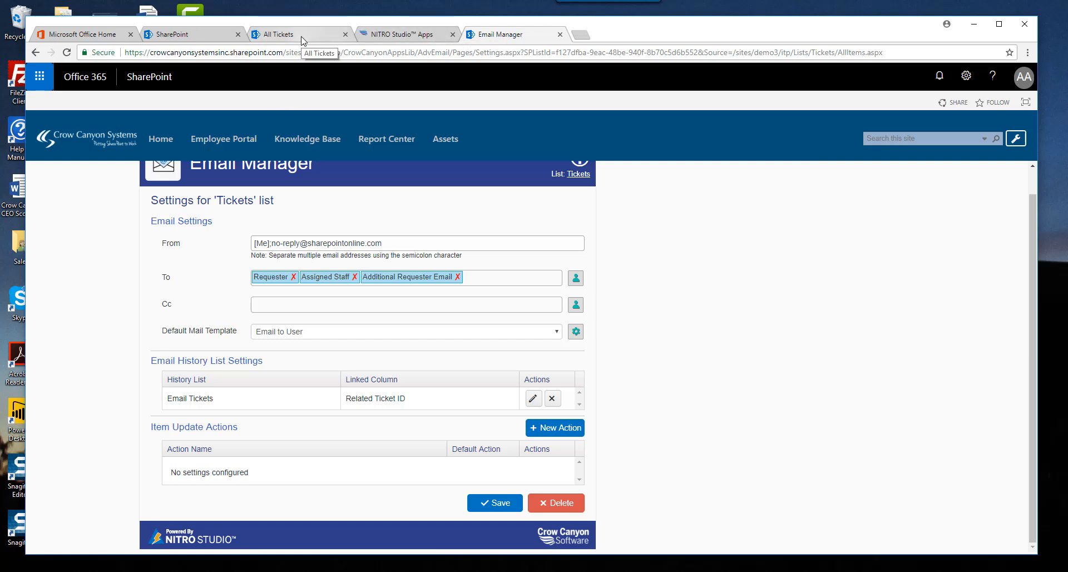
Step: Save the Email Manager settings and reopen the Crow Canyon Email form for the "Email not working" ticket in All Tickets
{"action": "left_click", "coordinate": [490, 506]}
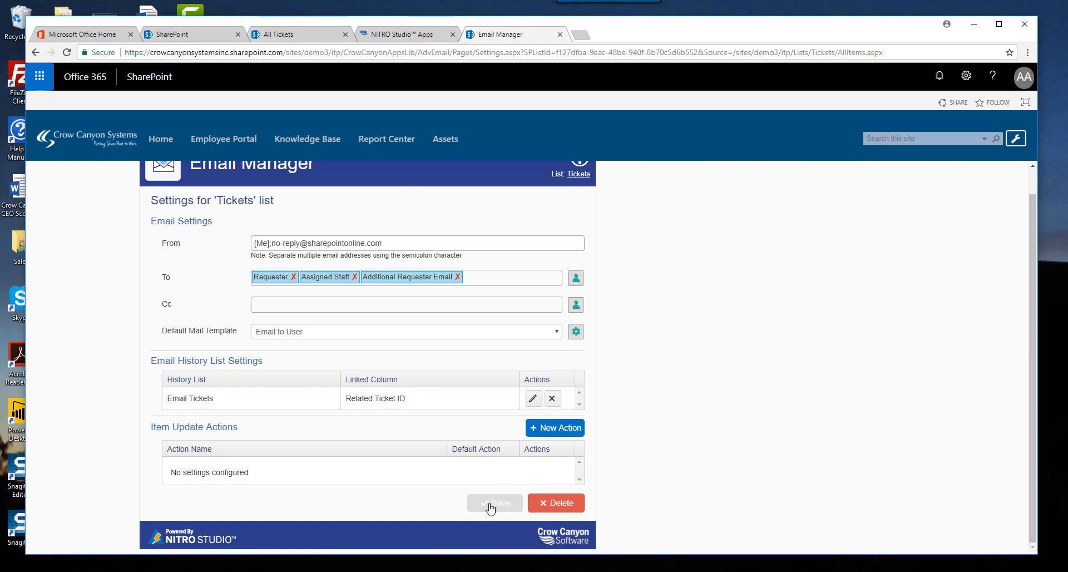
{"action": "left_click", "coordinate": [294, 37]}
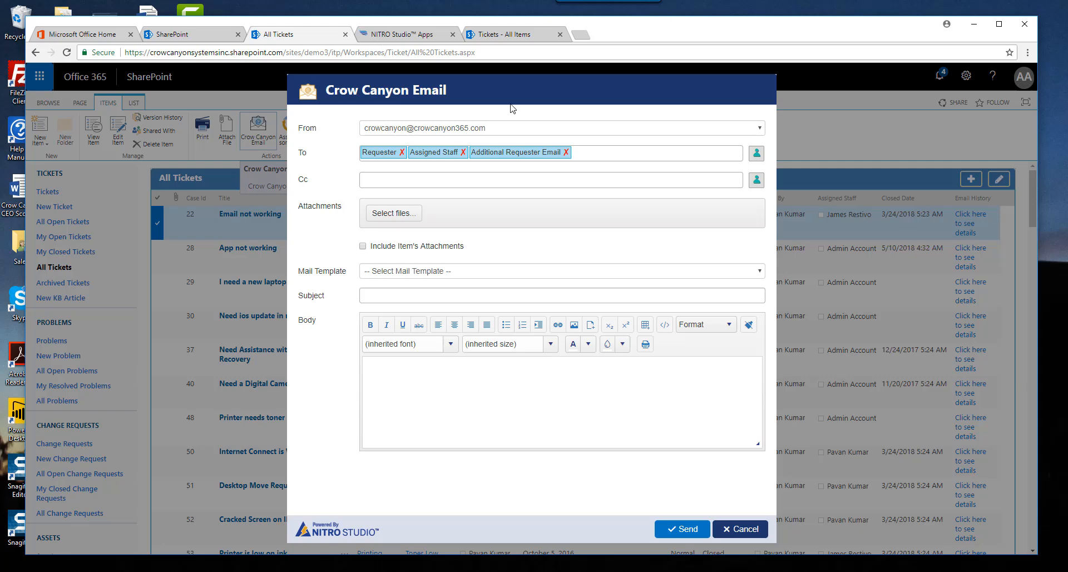
{"action": "left_click", "coordinate": [743, 533]}
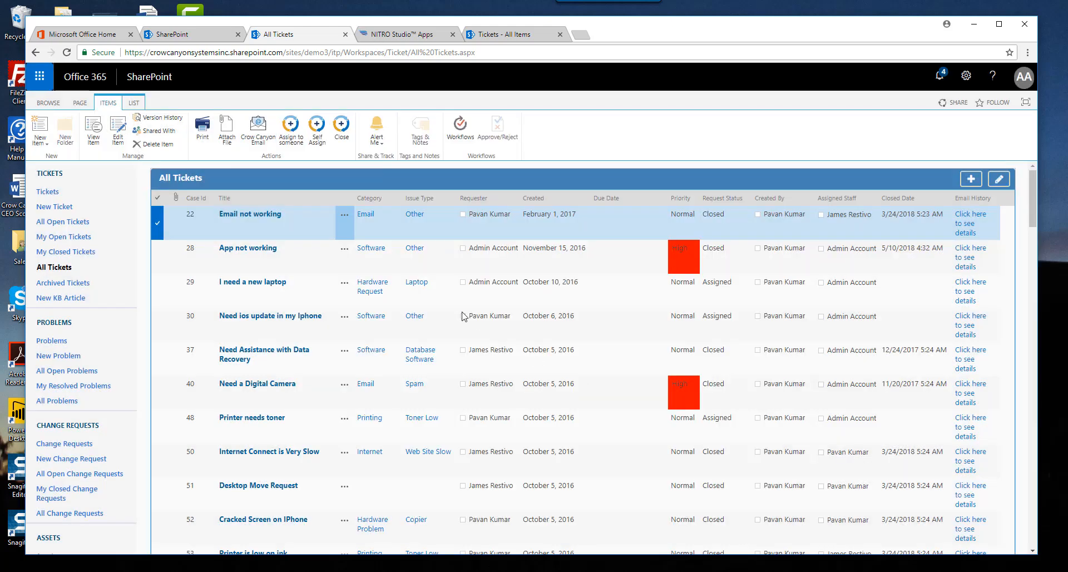
{"action": "left_click", "coordinate": [263, 128]}
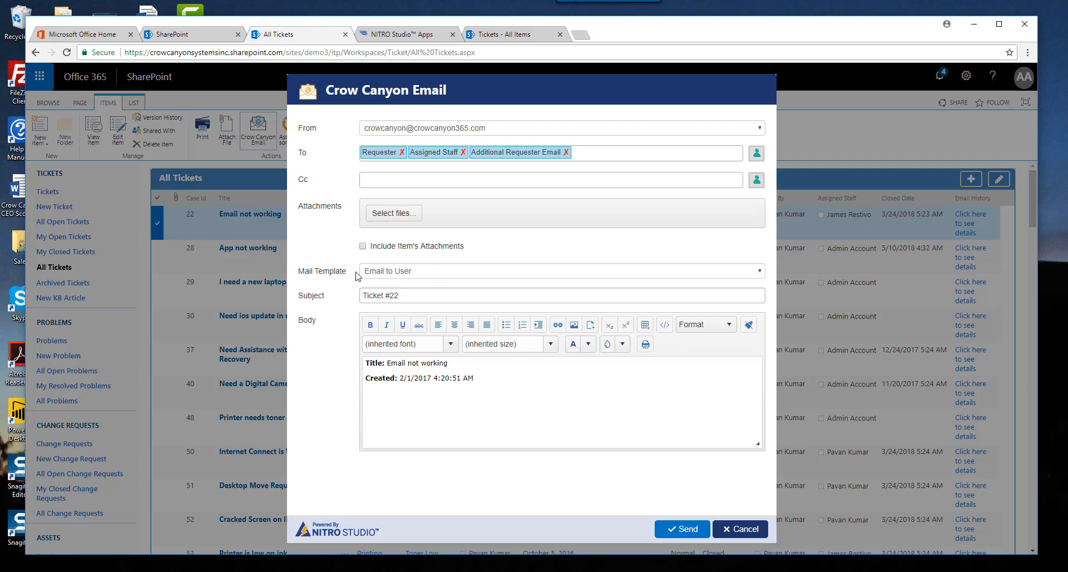
Step: Add the line "We need more information about your issue." below the Created line in the email body and send the email
{"action": "left_click_drag", "start_coordinate": [398, 296], "coordinate": [393, 297]}
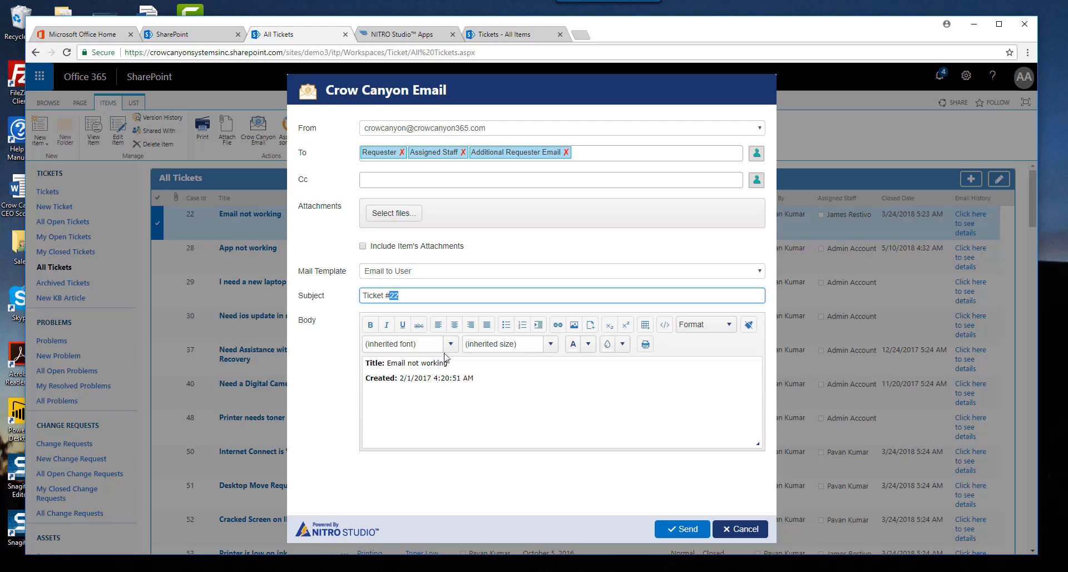
{"action": "left_click", "coordinate": [393, 401]}
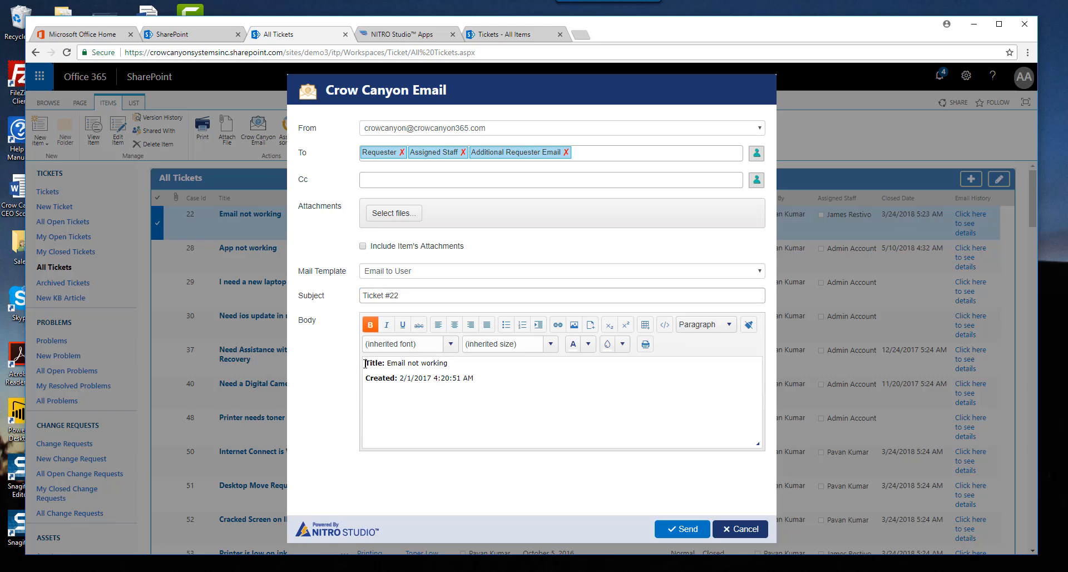
{"action": "left_click", "coordinate": [492, 379]}
{"action": "type", "text": "We need more information about your"}
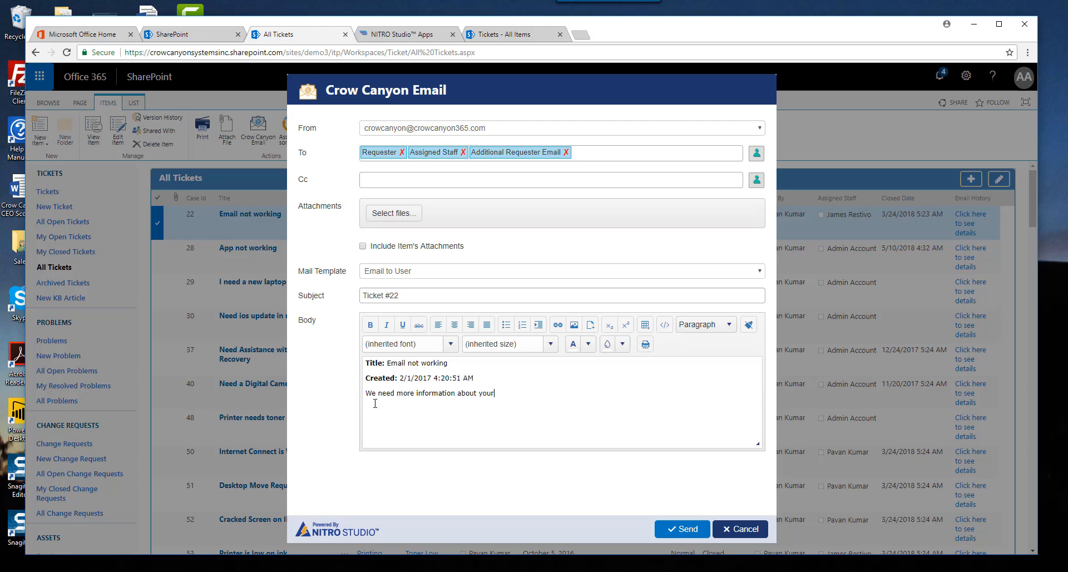
{"action": "type", "text": " issue."}
{"action": "left_click", "coordinate": [677, 528]}
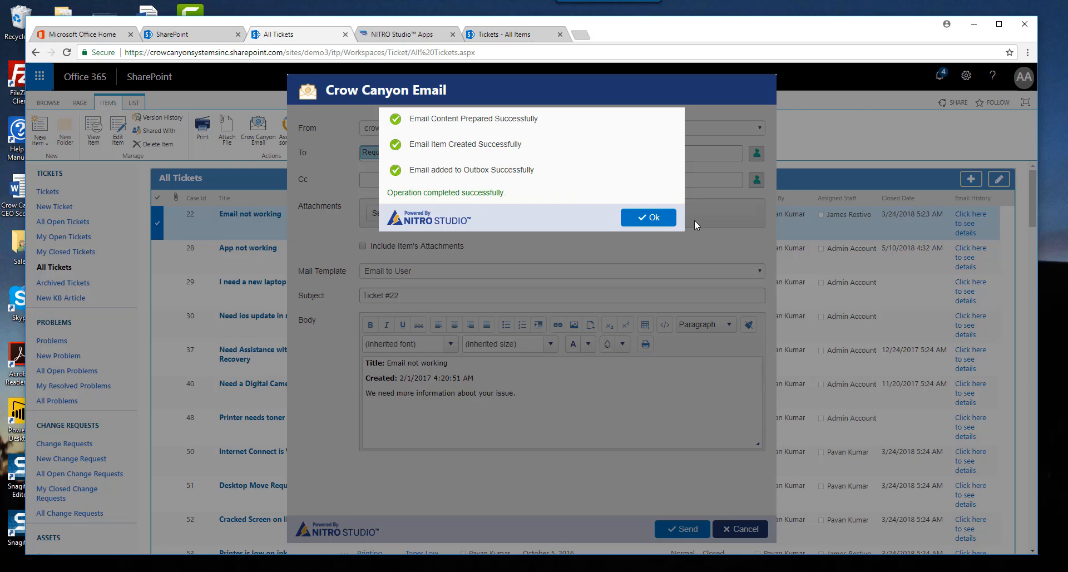
{"action": "left_click", "coordinate": [654, 219]}
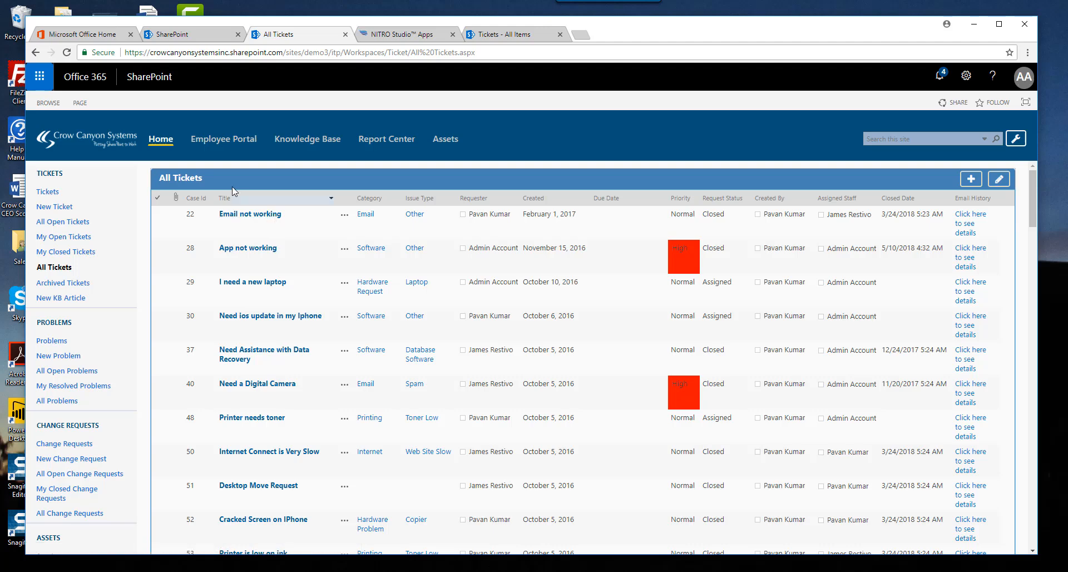
Step: Send another email from the "Email not working" ticket using the Response on Password Reset mail template
{"action": "left_click", "coordinate": [188, 232]}
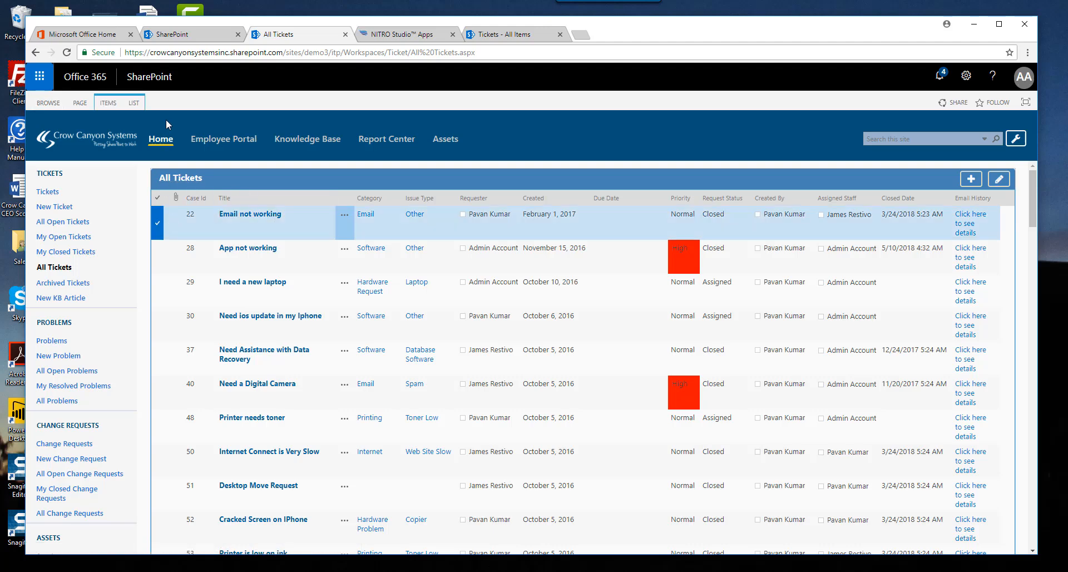
{"action": "left_click", "coordinate": [108, 103]}
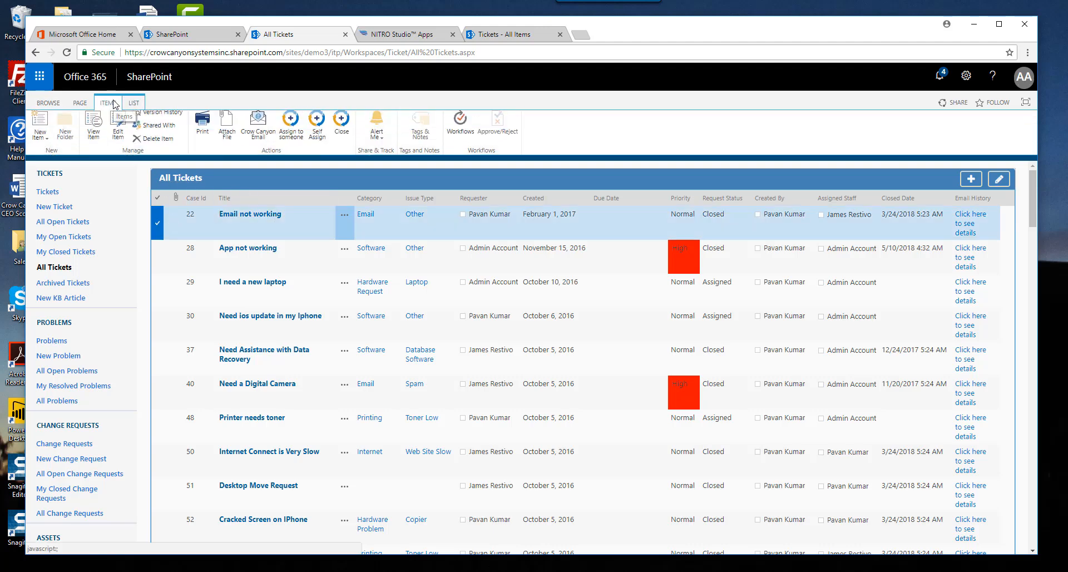
{"action": "left_click", "coordinate": [250, 132]}
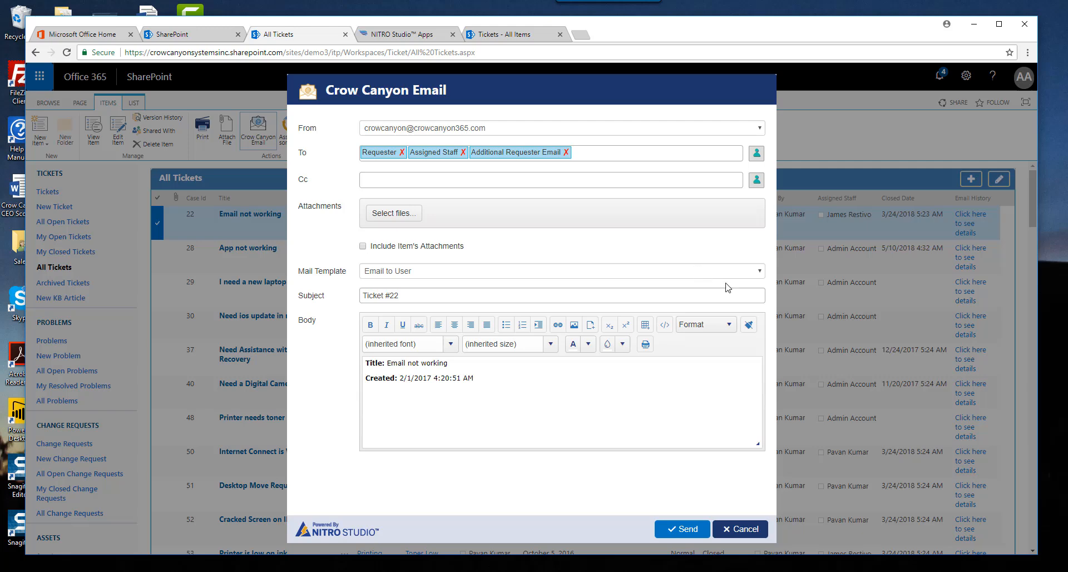
{"action": "left_click", "coordinate": [764, 273]}
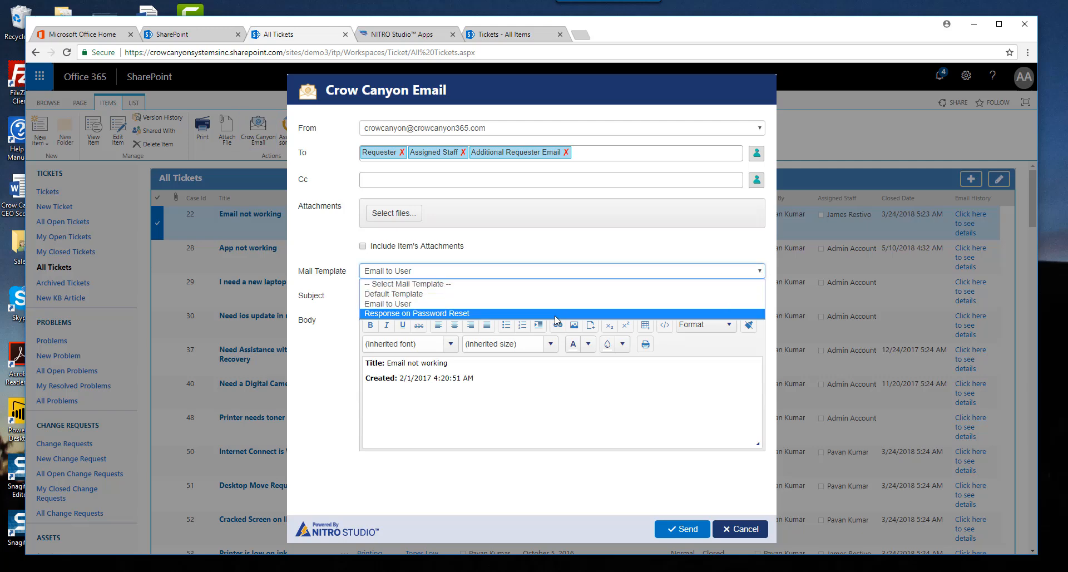
{"action": "left_click", "coordinate": [543, 314]}
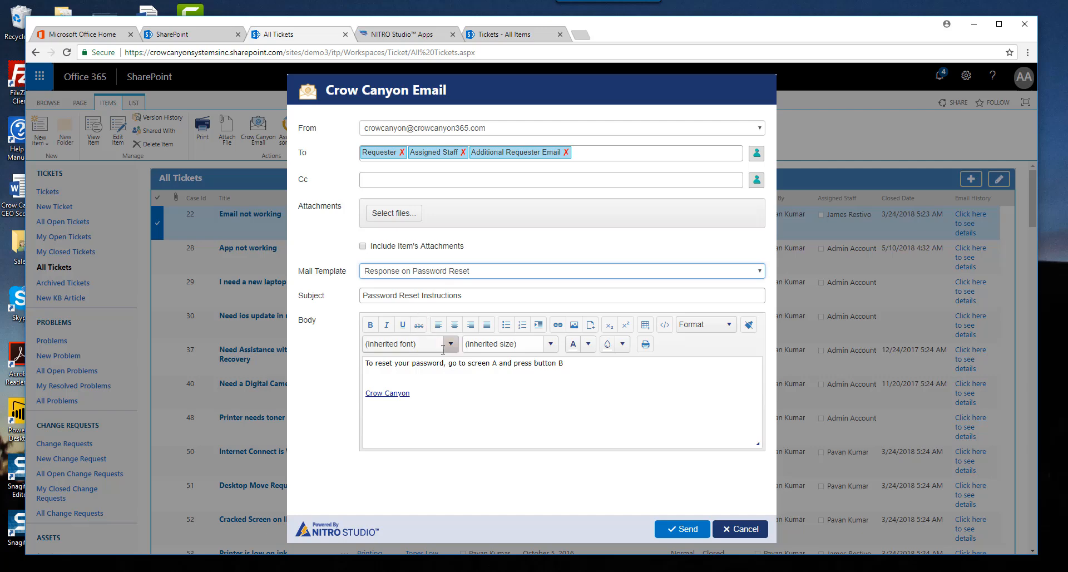
{"action": "left_click", "coordinate": [688, 531]}
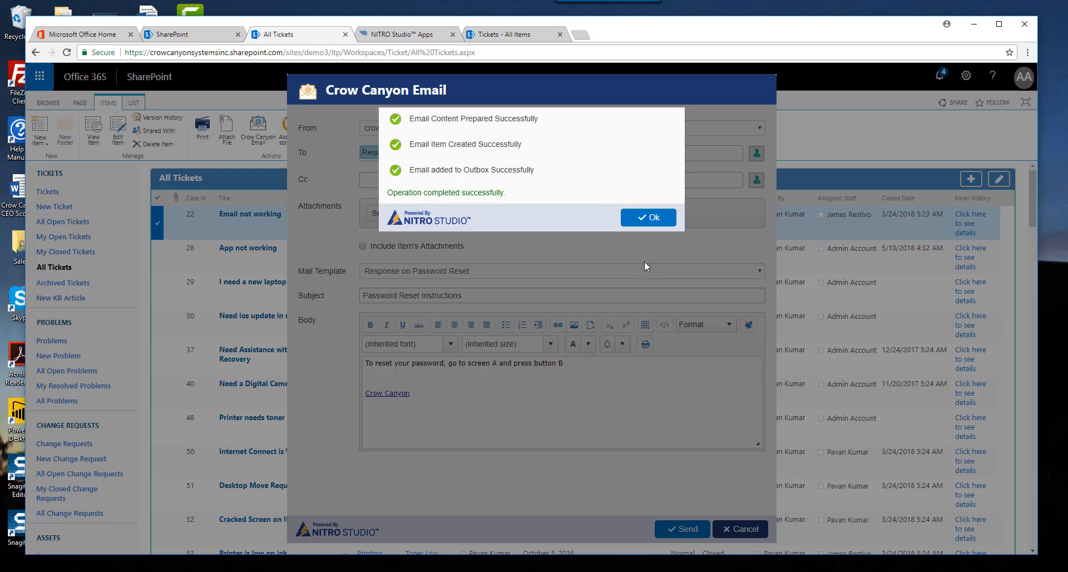
{"action": "left_click", "coordinate": [647, 217]}
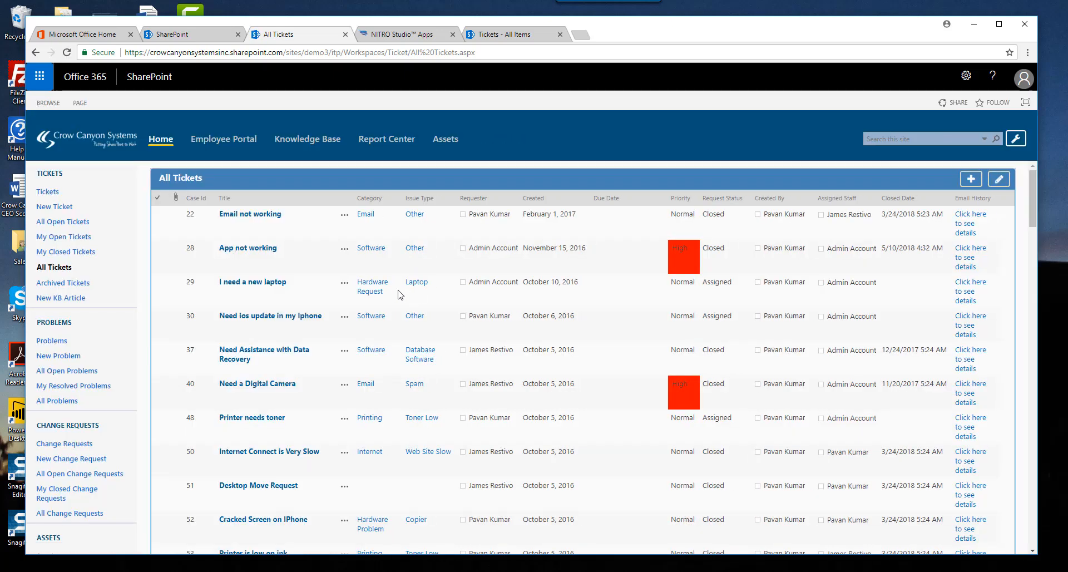
Step: Review the email history of the "Email not working" ticket and close the ticket
{"action": "left_click", "coordinate": [253, 215]}
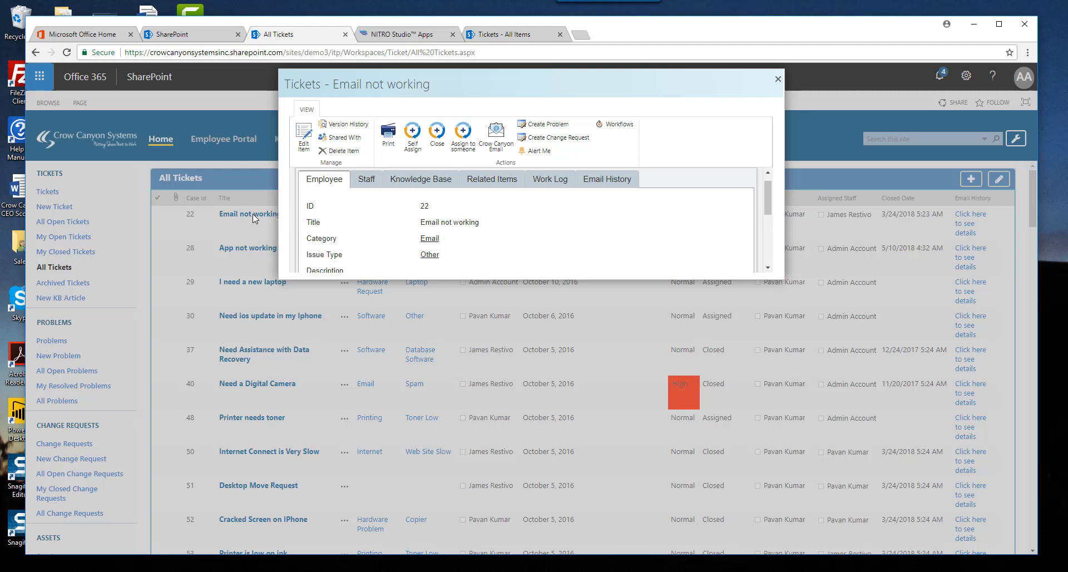
{"action": "left_click", "coordinate": [600, 193]}
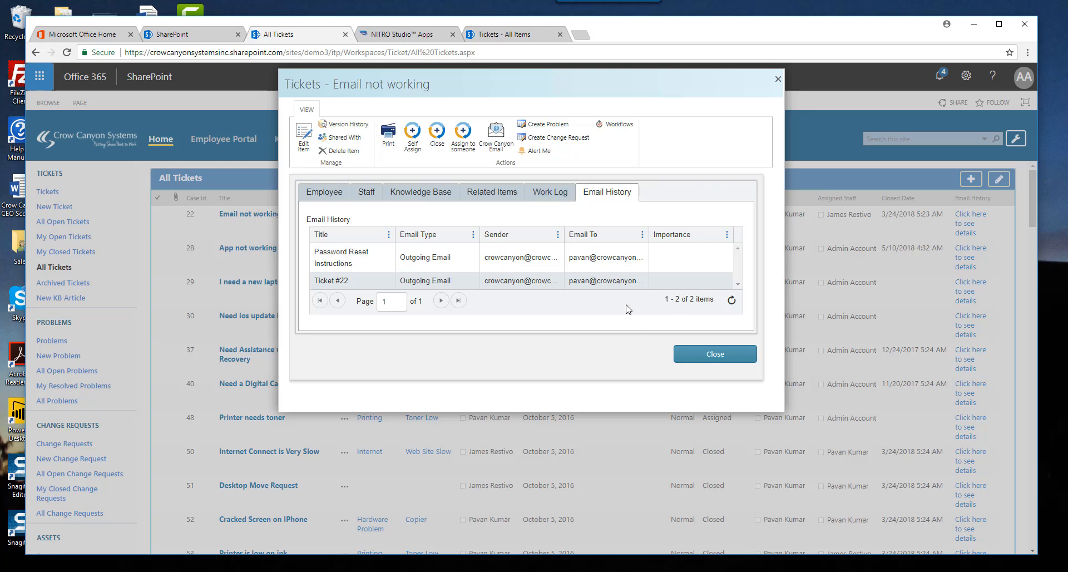
{"action": "left_click", "coordinate": [368, 266]}
{"action": "left_click", "coordinate": [729, 360]}
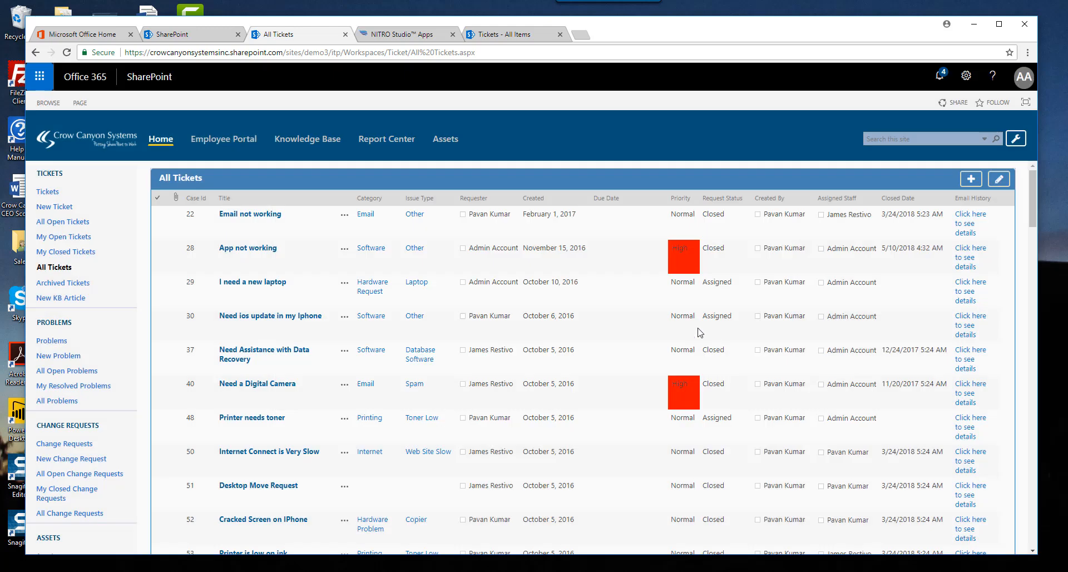
Step: Return to the NITRO Studio Apps page
{"action": "left_click", "coordinate": [426, 37]}
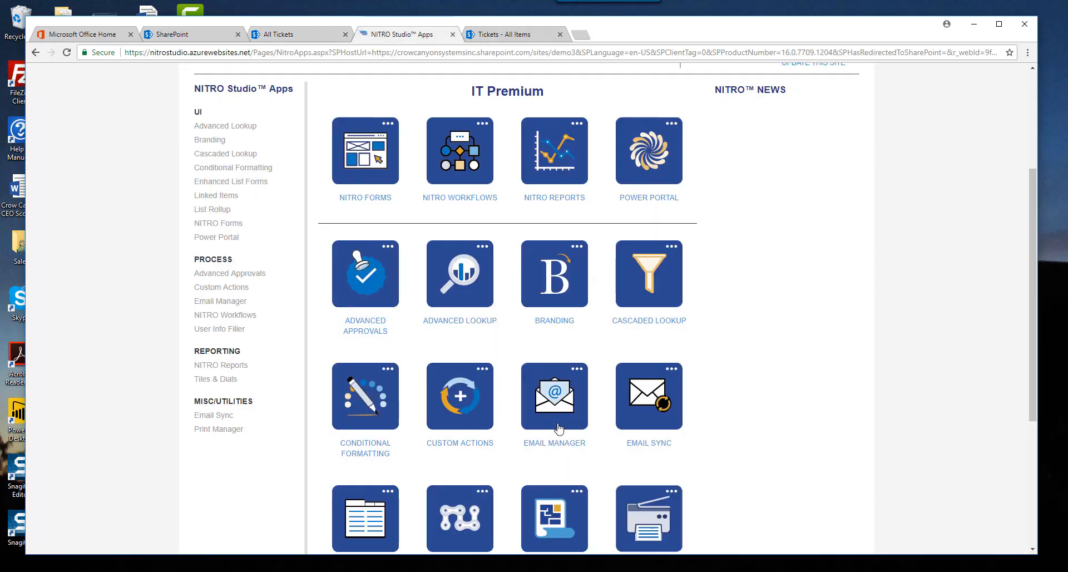